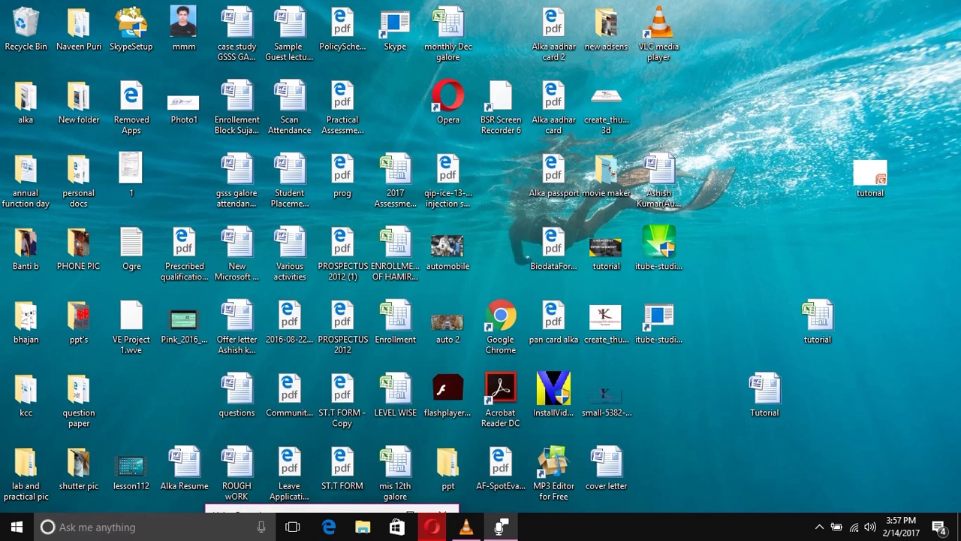
right_click(734, 58)
click(758, 99)
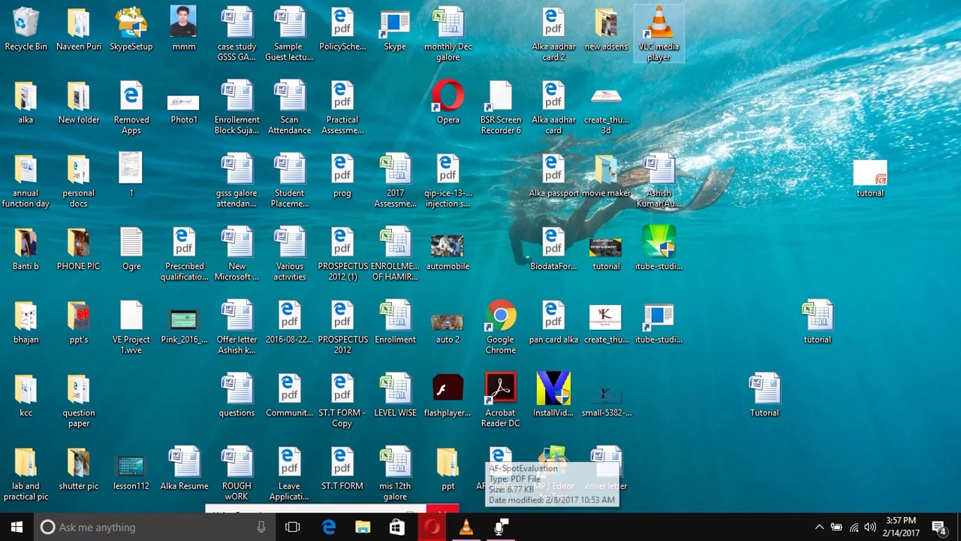
- Switch to the Opera browser, view VideoLAN's VLC for Windows download page from the search results, and return to the desktop
click(431, 526)
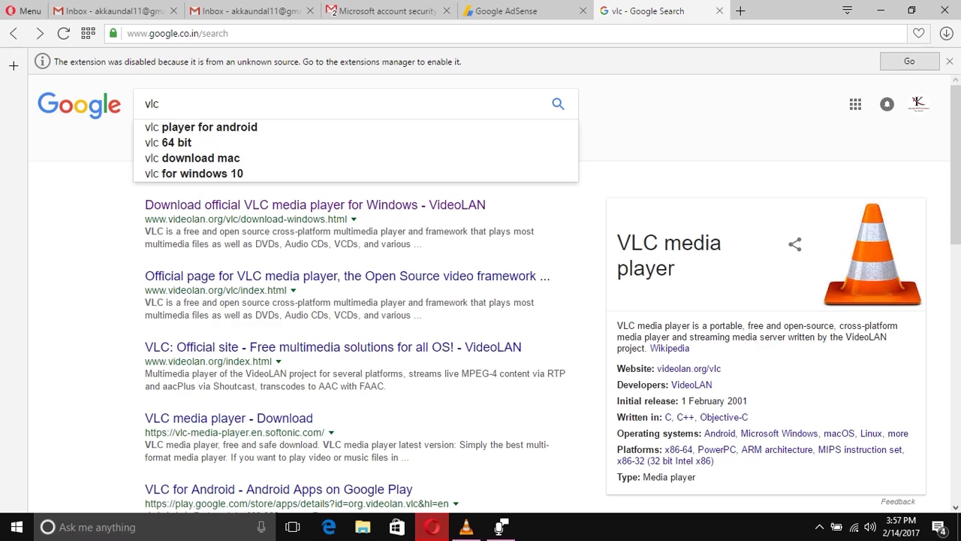
click(250, 204)
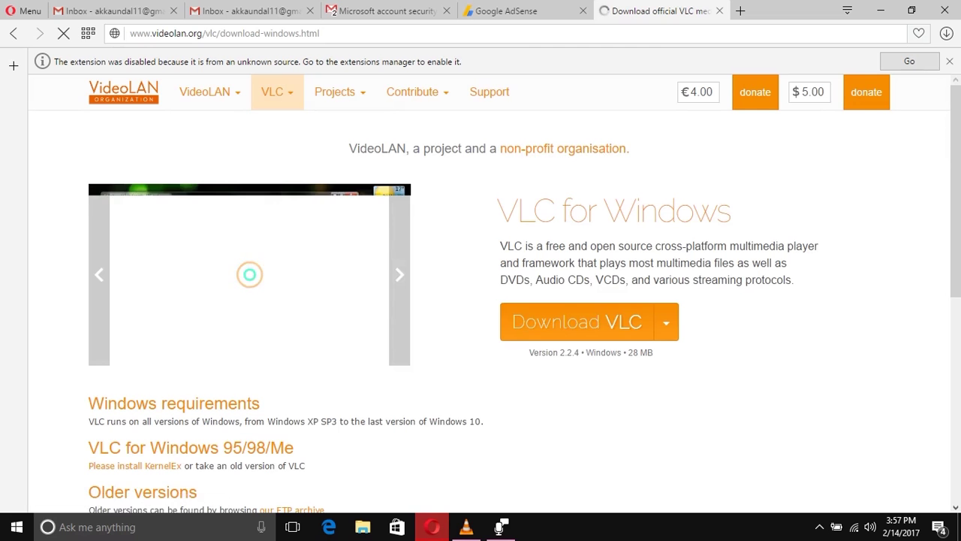
mouse_move(955, 187)
mouse_down()
mouse_move(955, 349)
mouse_move(955, 188)
mouse_up()
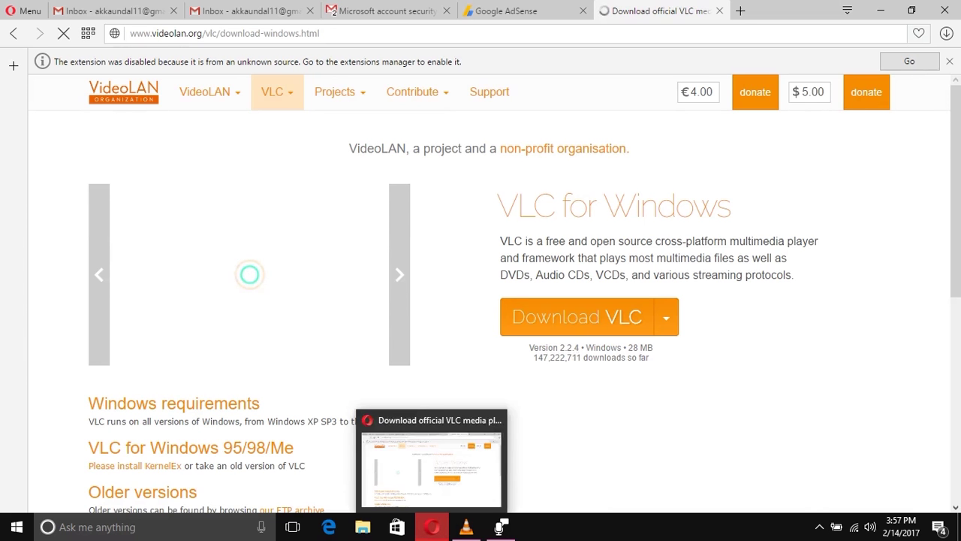
click(432, 526)
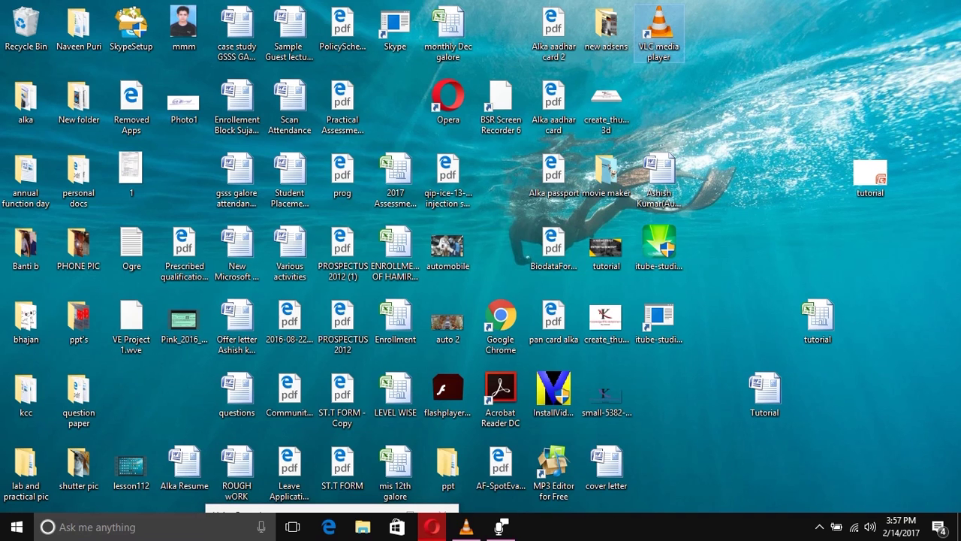
- Launch VLC media player from the desktop
double_click(659, 33)
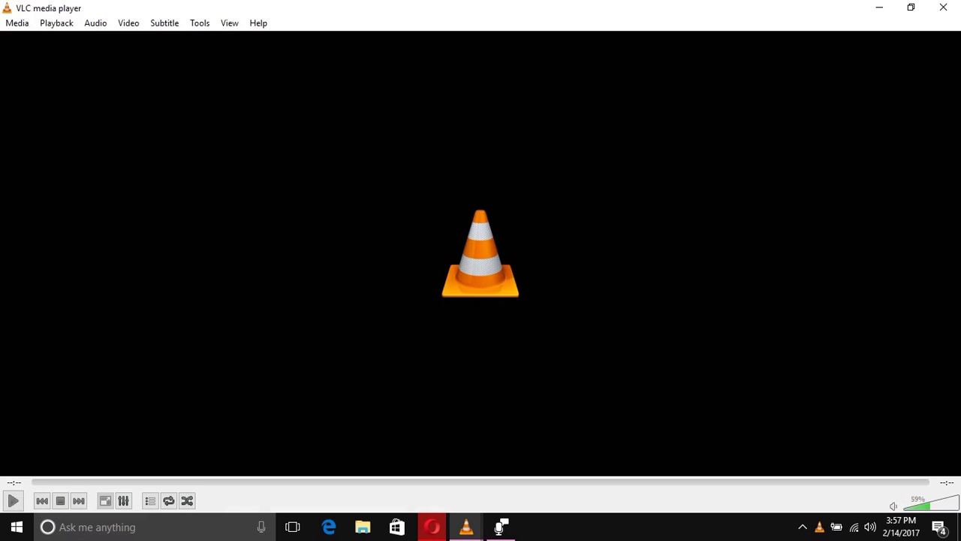
key(alt)
key(Right)
key(Right)
key(Right)
key(Escape)
- Open the Capture Device settings for opening new media
key(alt)
key(Down)
key(Down)
key(Down)
key(Down)
key(Down)
key(Down)
key(Down)
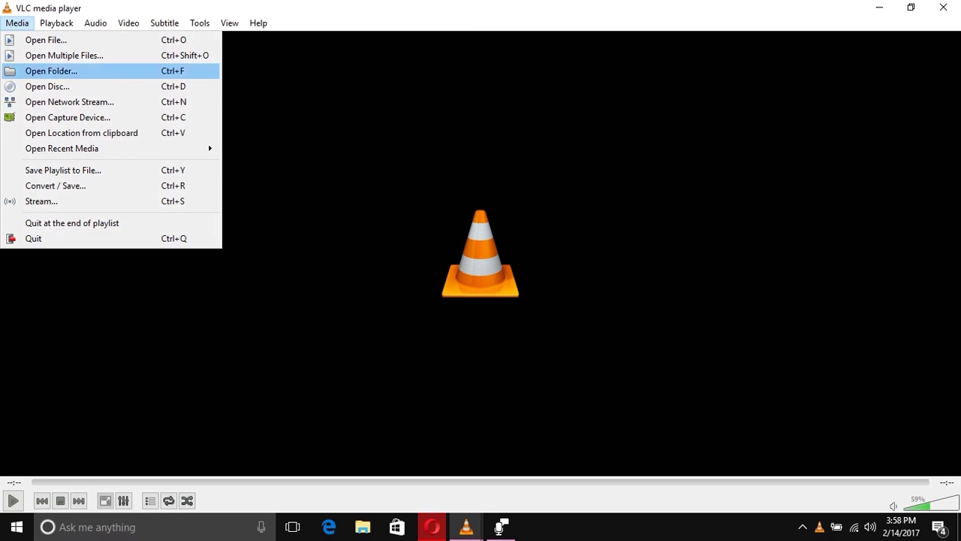
key(Up)
key(Up)
key(Up)
key(Down)
key(Down)
key(Down)
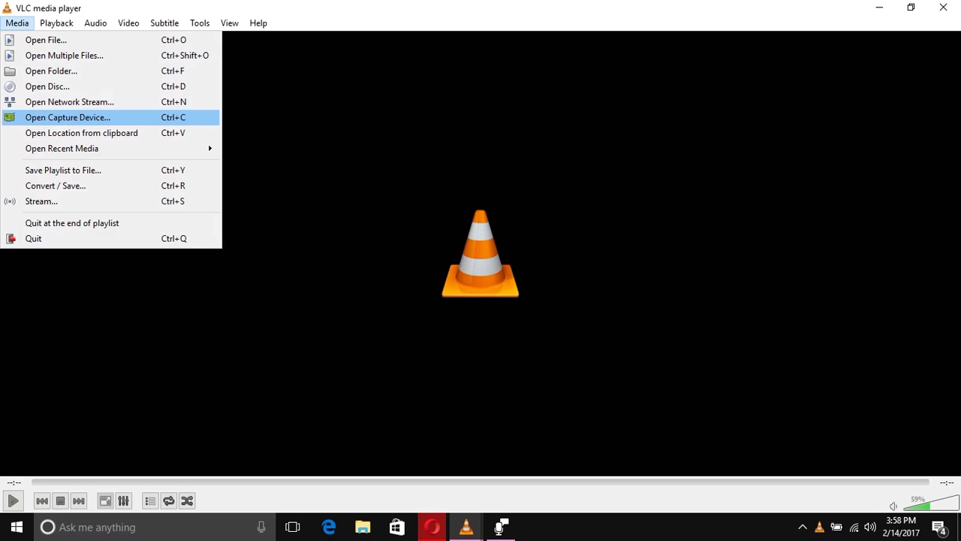
key(Return)
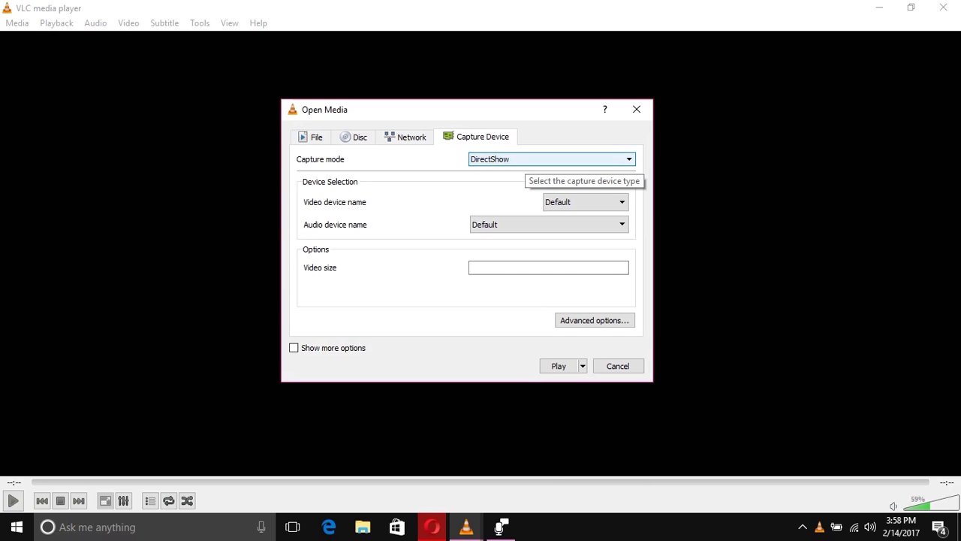
- Set the capture mode to Desktop with a frame rate of 30 f/s and choose to convert the capture
click(528, 159)
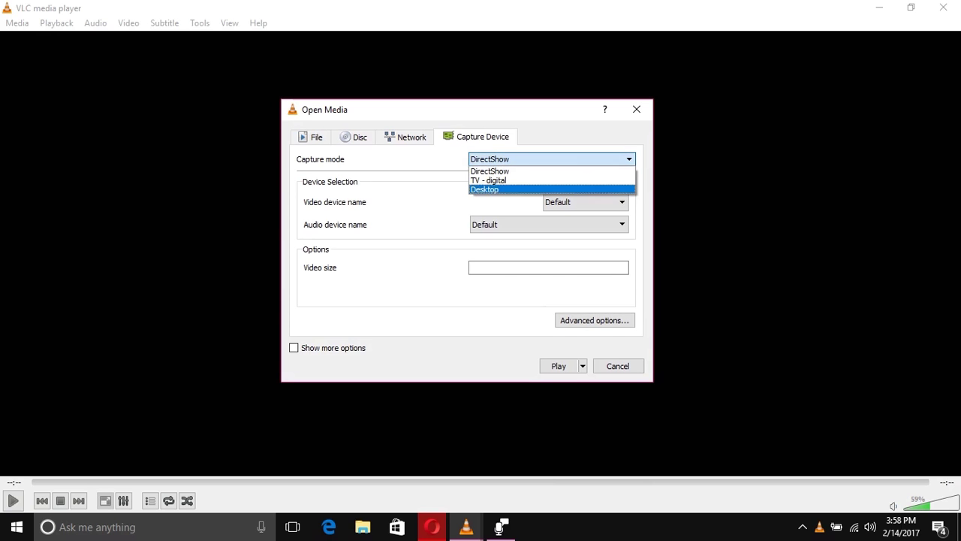
click(528, 189)
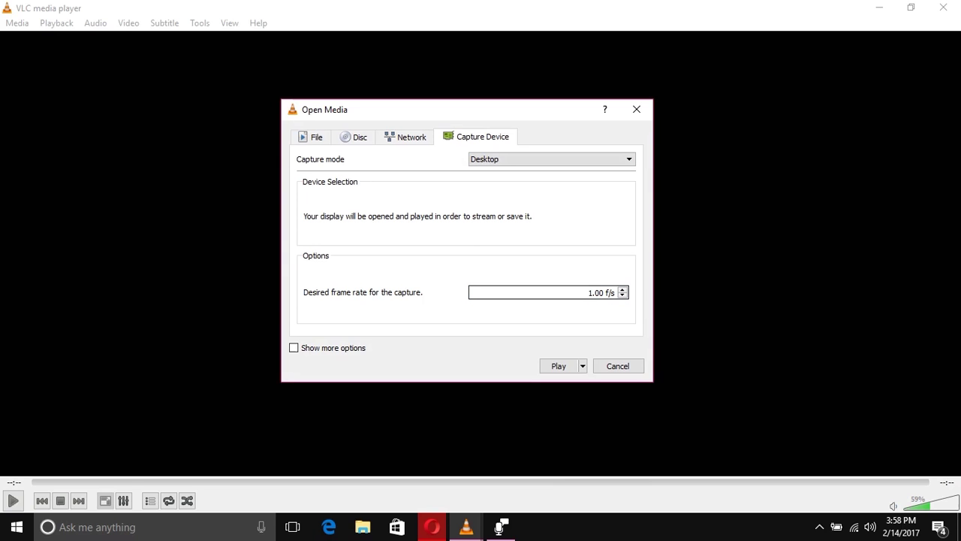
key(BackSpace)
text(30)
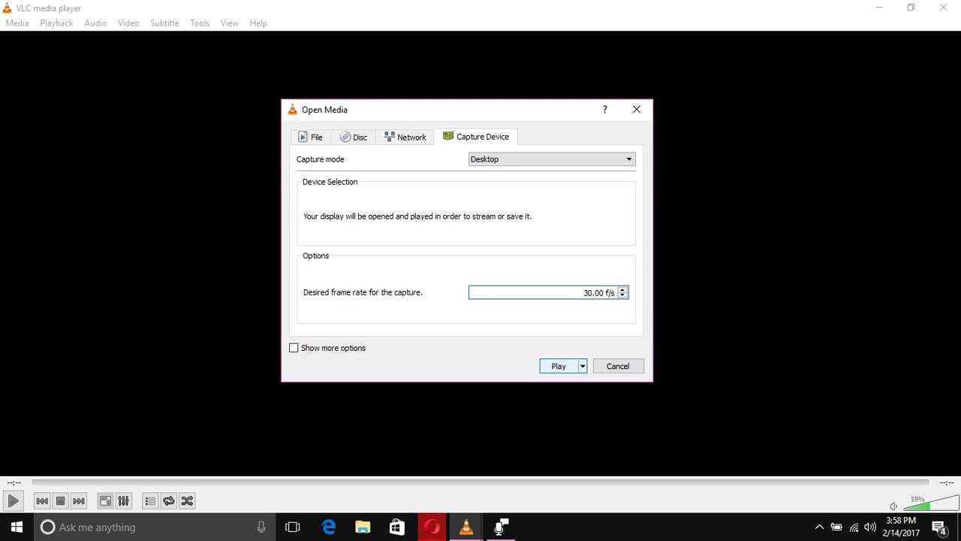
click(582, 365)
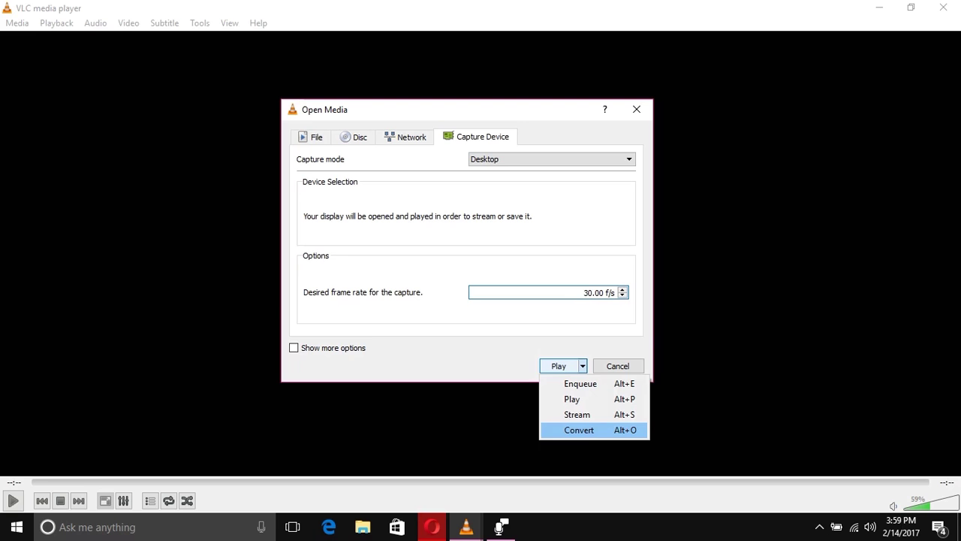
click(579, 429)
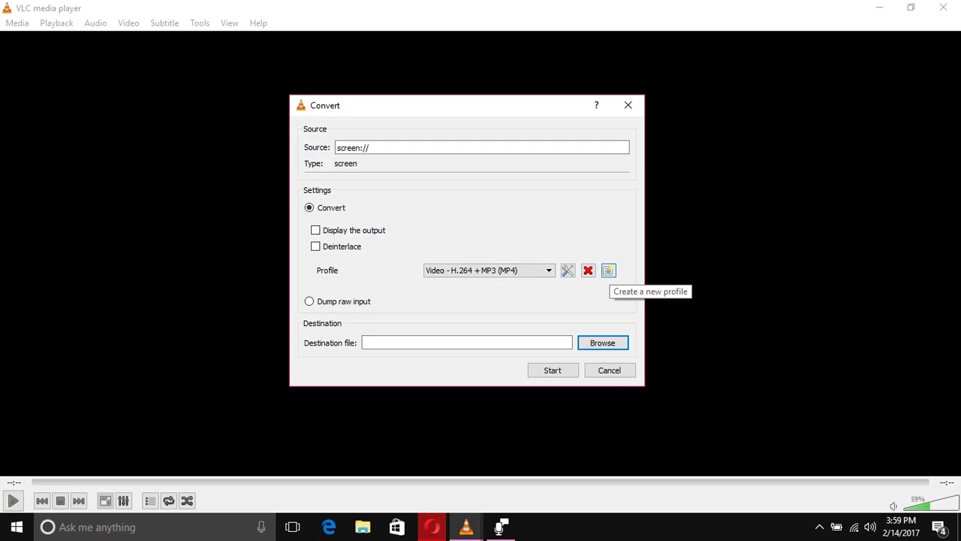
- Set up a new conversion profile with MP4/MOV encapsulation and video enabled using the H-264 codec
click(608, 270)
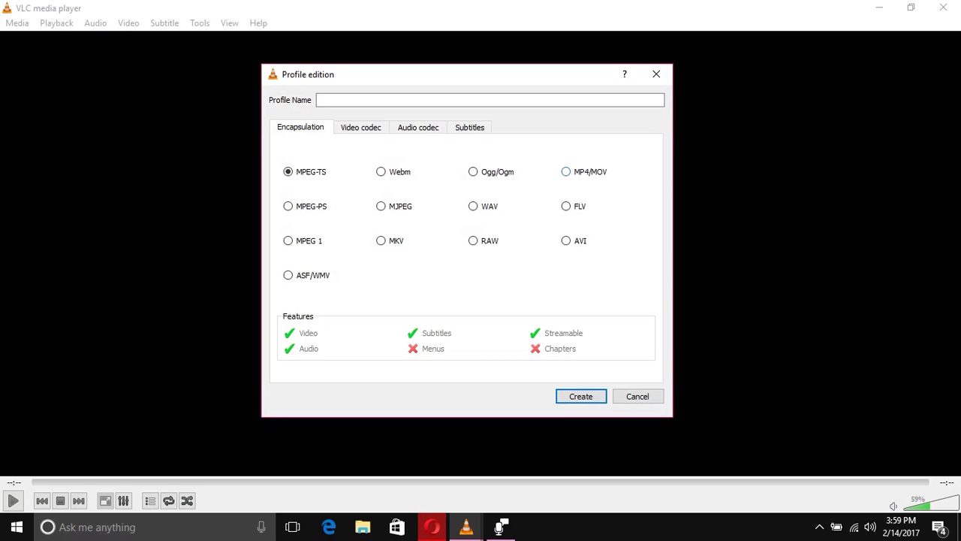
click(566, 171)
click(360, 127)
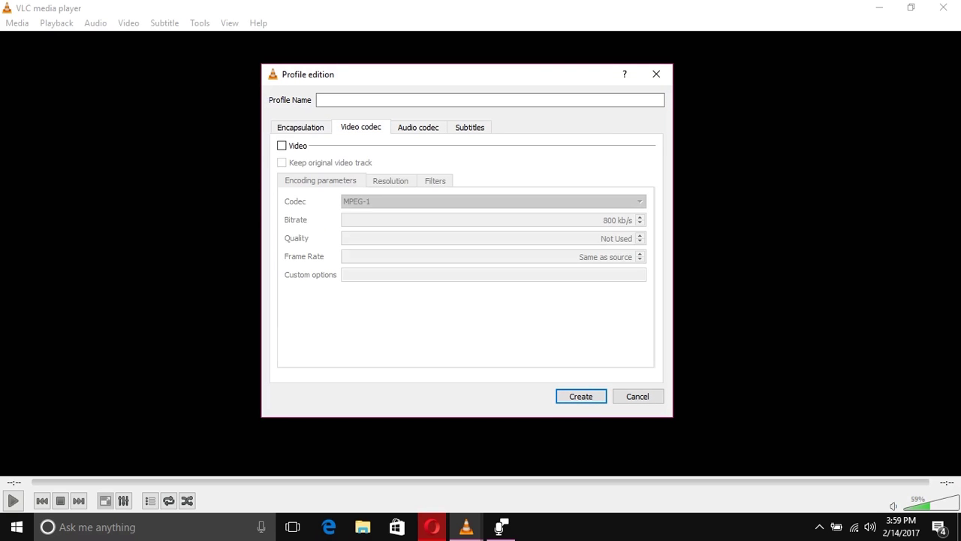
click(282, 145)
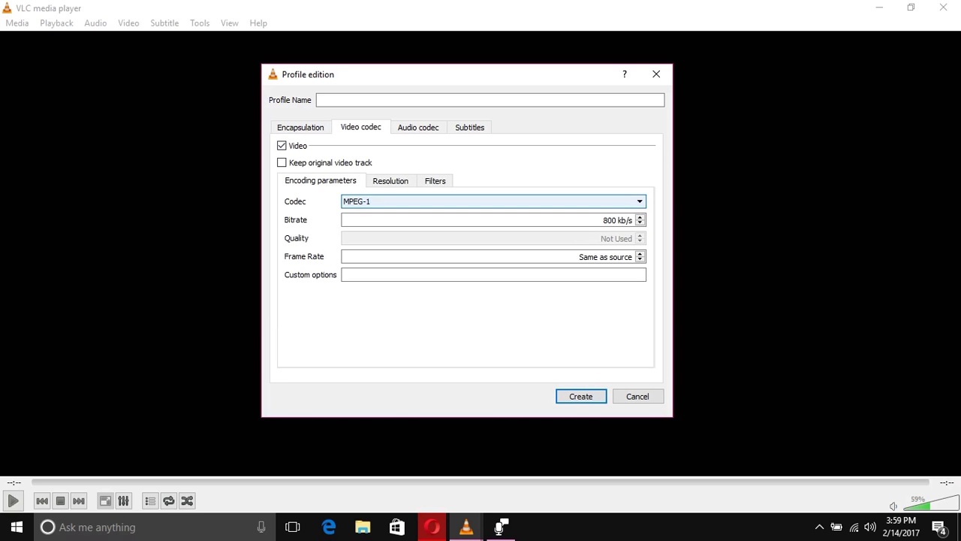
click(493, 201)
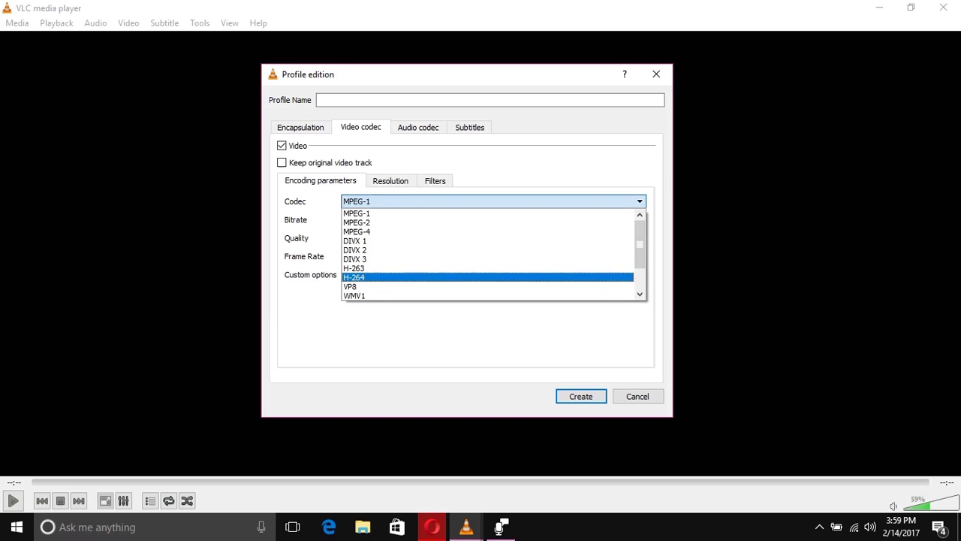
click(488, 277)
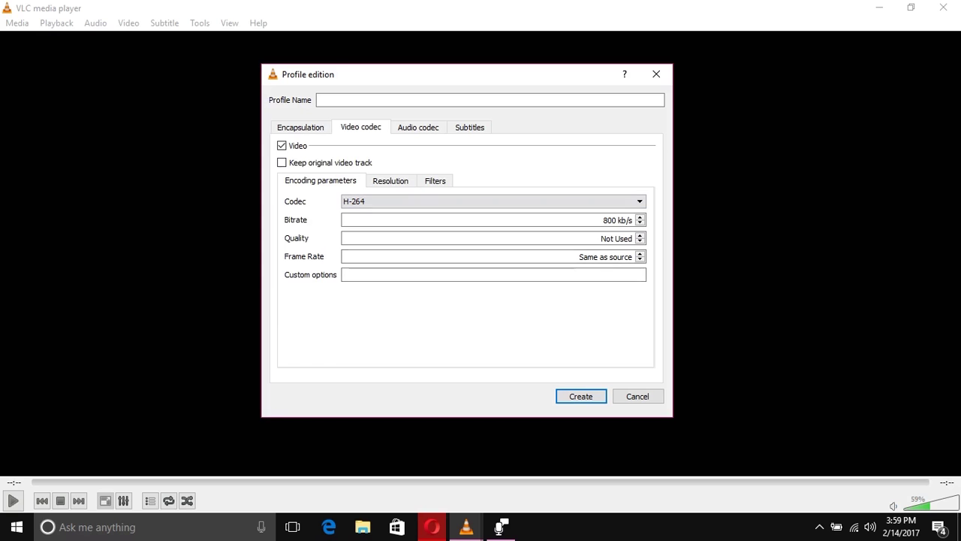
- Name the new profile with the presenter's first name followed by 11 and create it
click(490, 100)
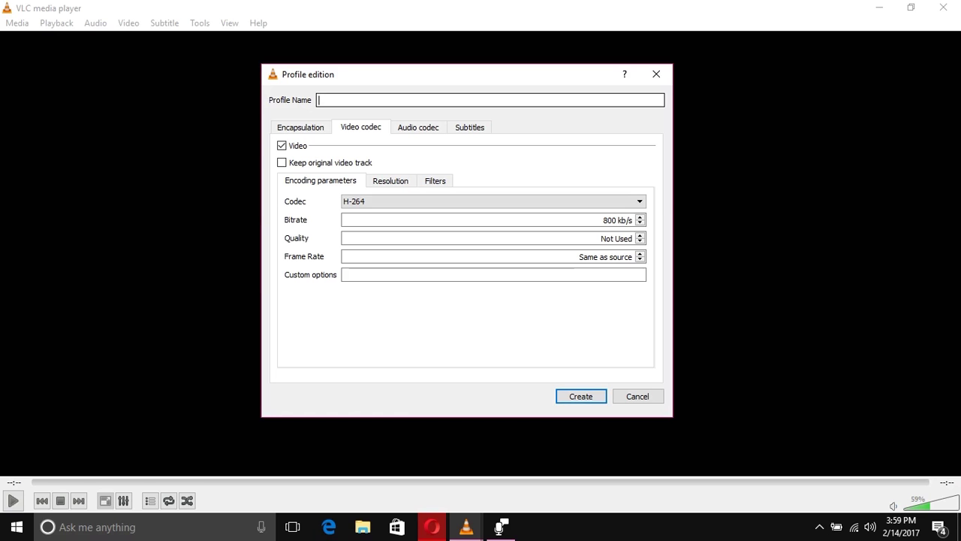
text(Ashish 11)
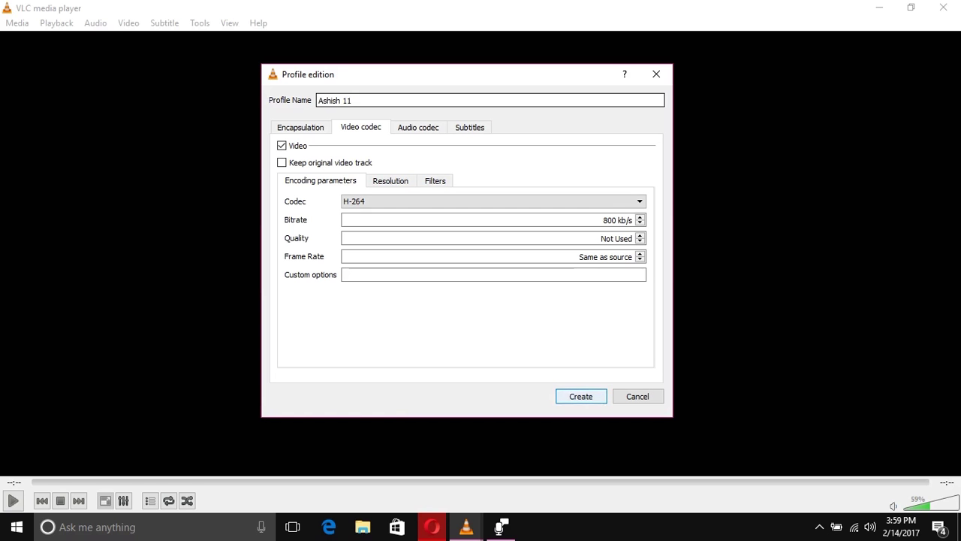
key(Return)
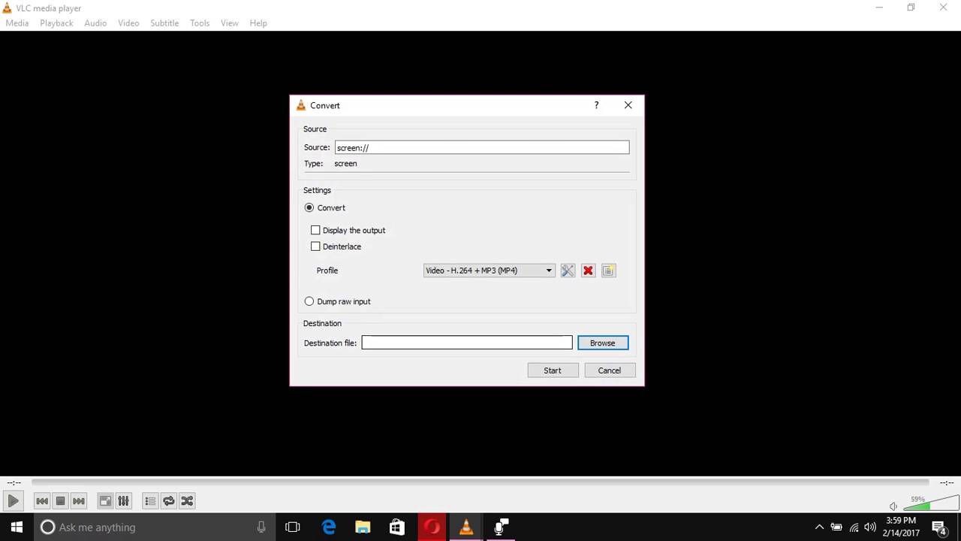
- Set the destination to an MP4 file in the Downloads folder's recorded subfolder, named with the presenter's first name followed by 11
key(Return)
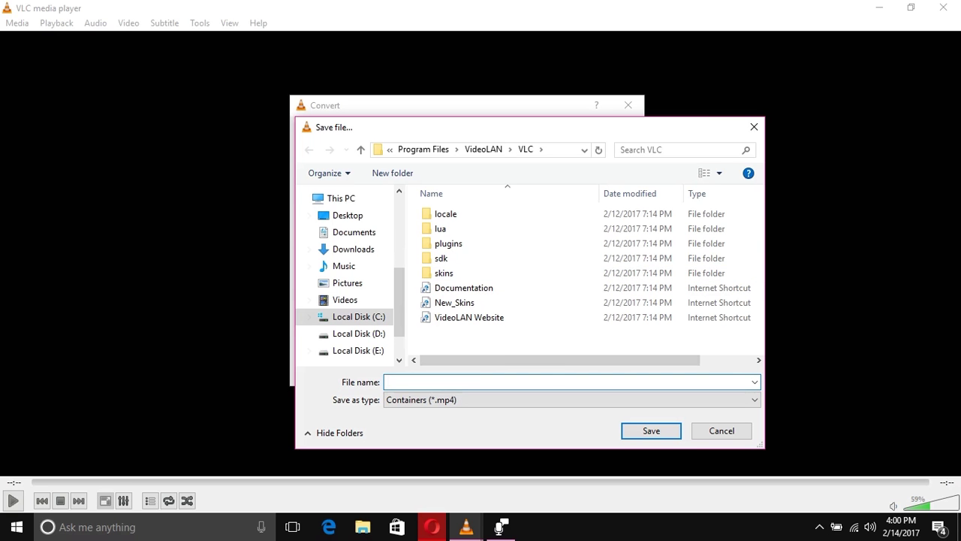
click(353, 249)
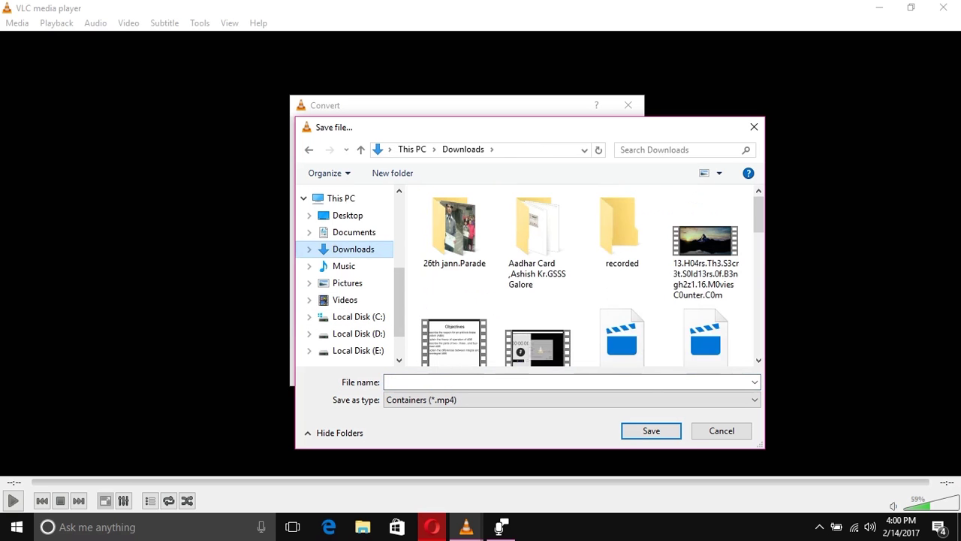
double_click(622, 229)
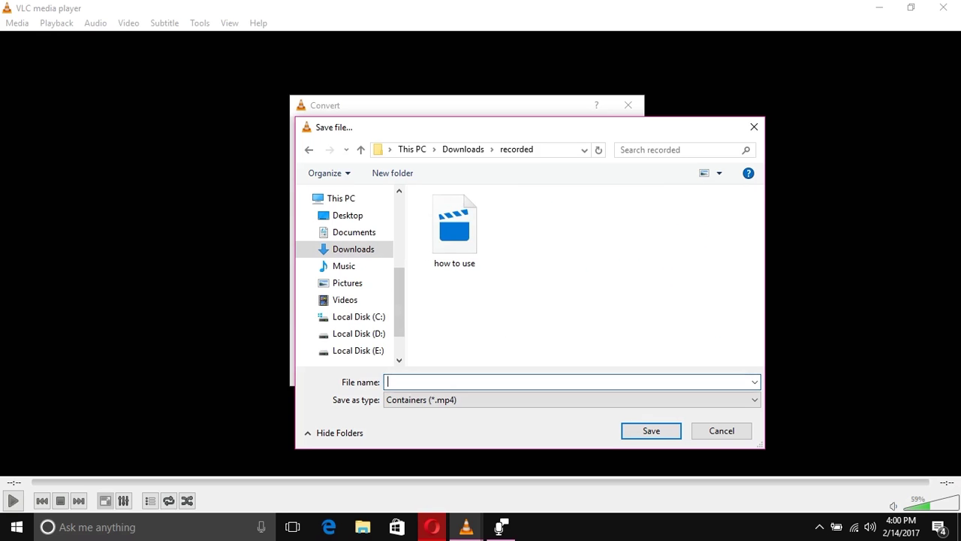
text(ashish11)
key(Return)
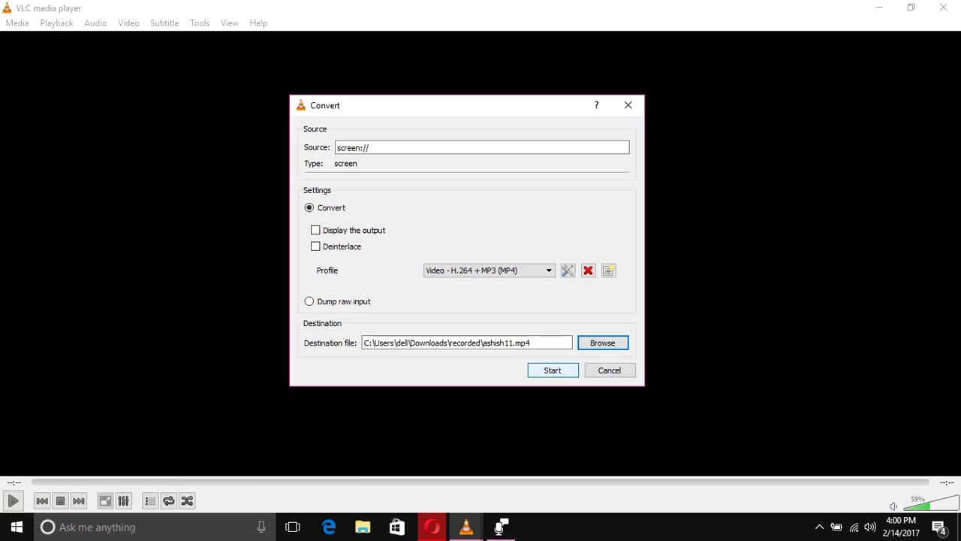
- Search Windows for "voice" and switch to the Voice Record app
click(141, 527)
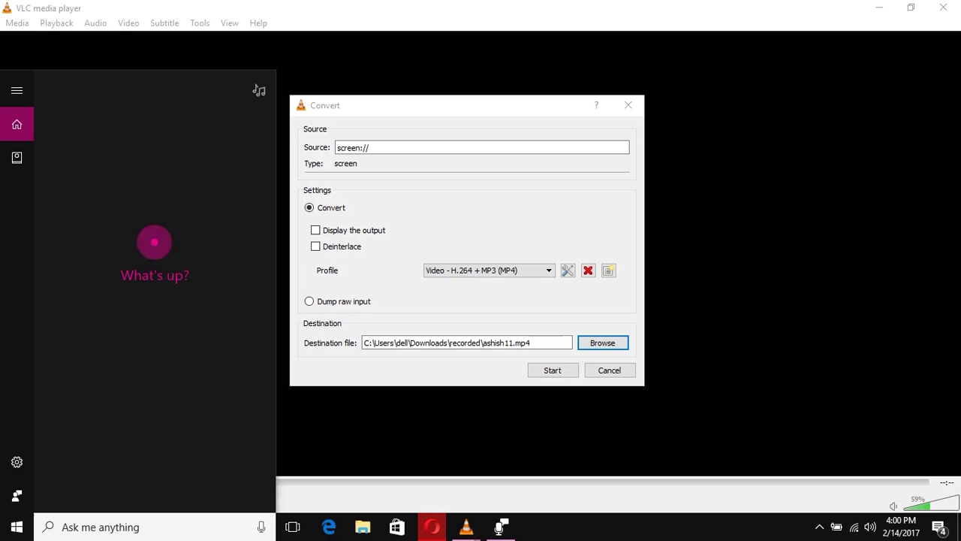
text(voice)
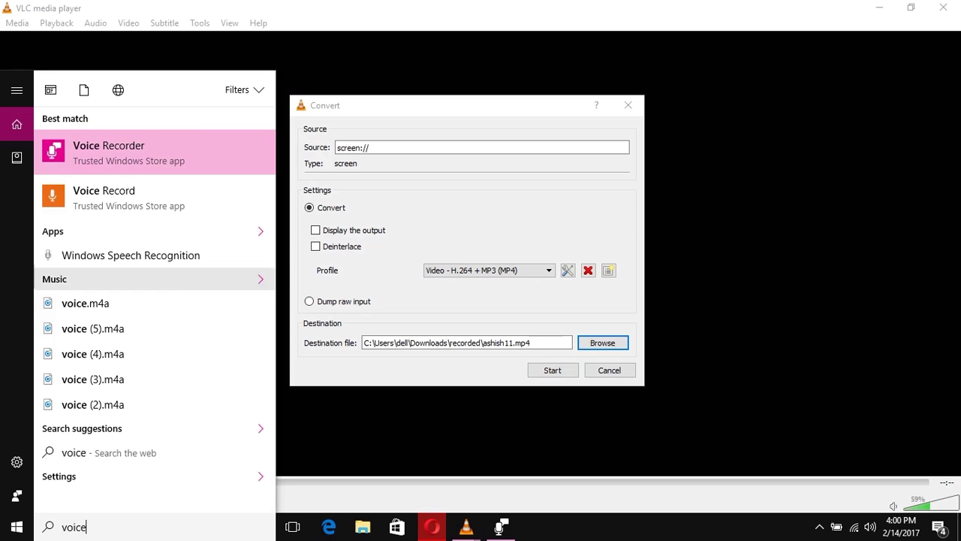
click(113, 196)
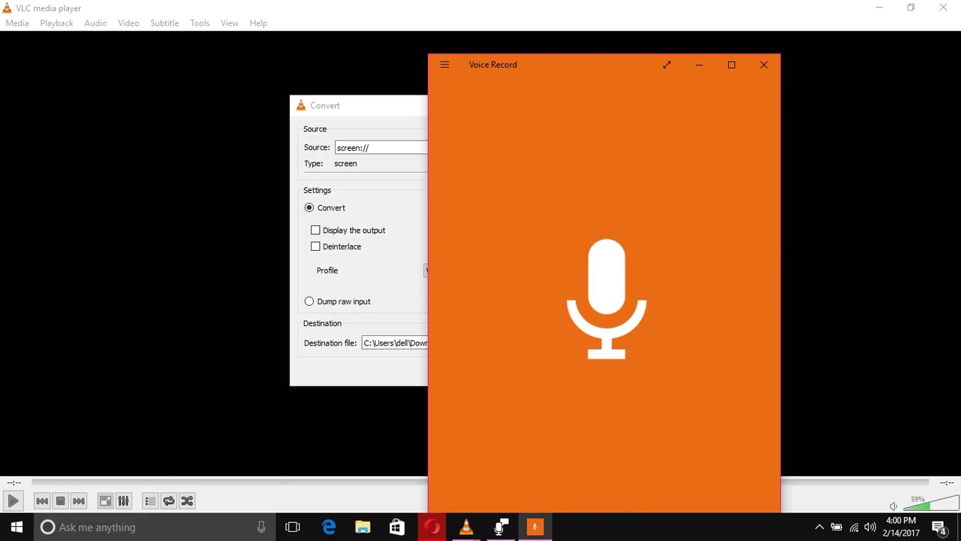
- Narrow the Voice Record window and arrange it with the Convert dialog so the microphone and Start controls are both reachable
drag(585, 65, 246, 72)
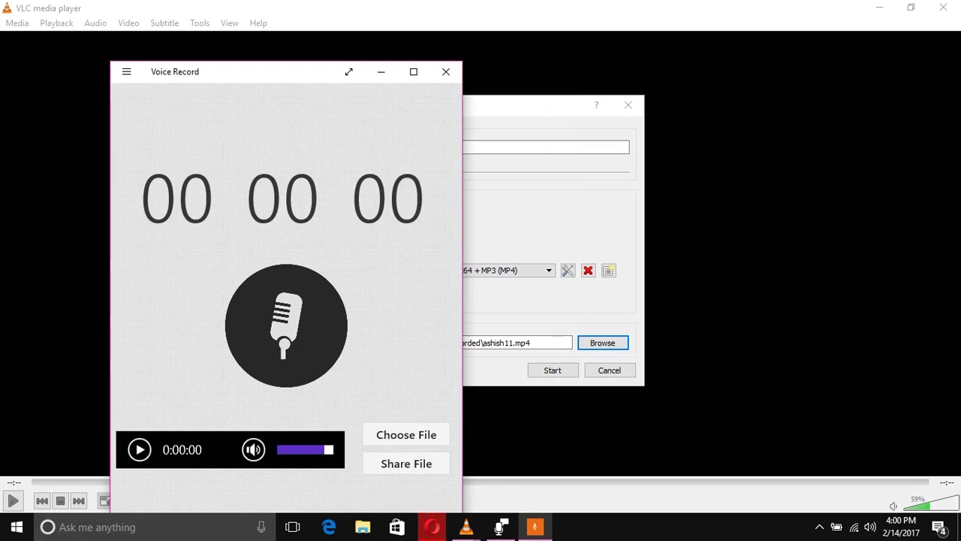
drag(462, 287, 403, 287)
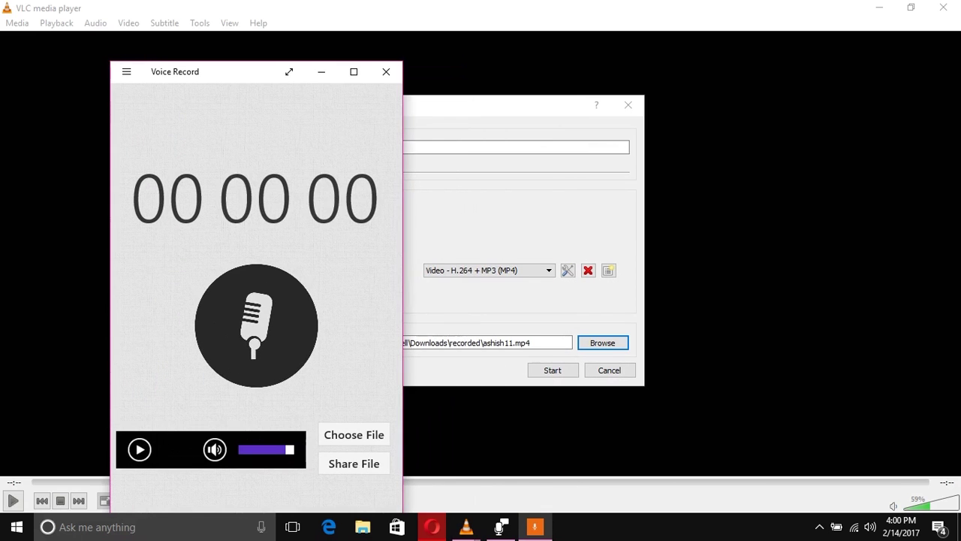
drag(225, 71, 174, 42)
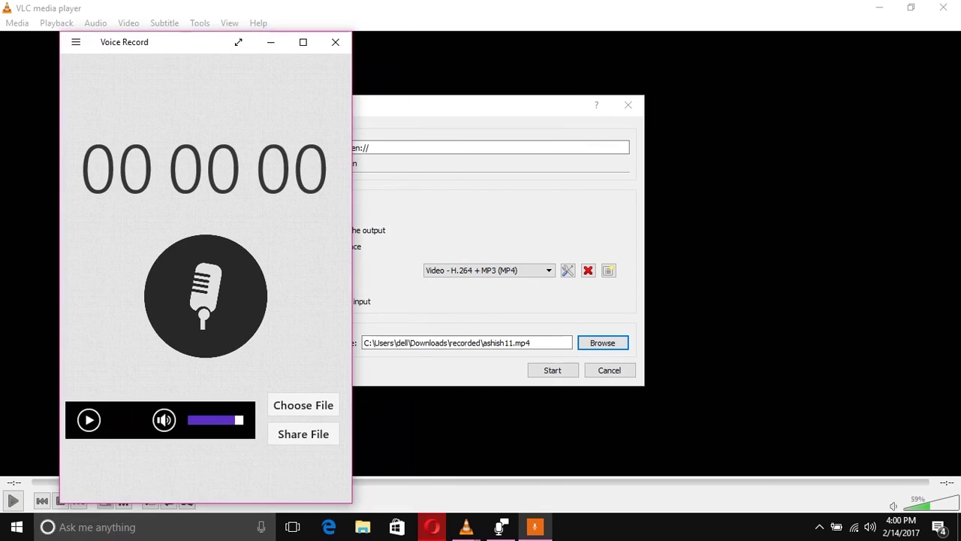
drag(480, 105, 568, 111)
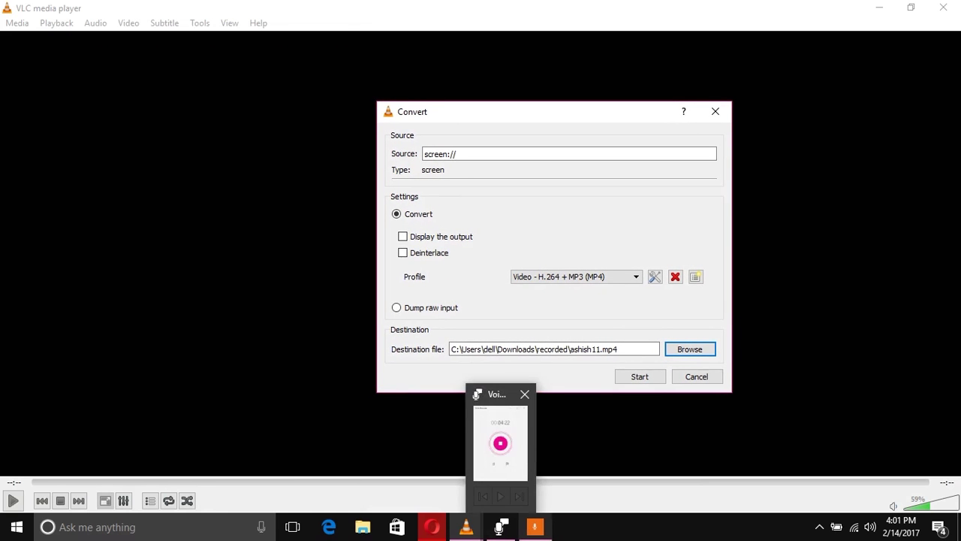
click(535, 526)
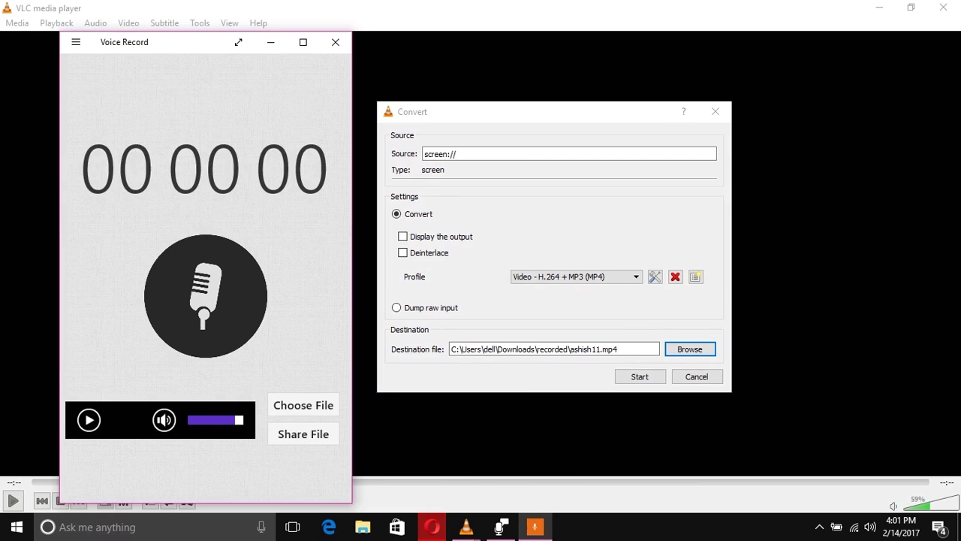
drag(150, 42, 374, 29)
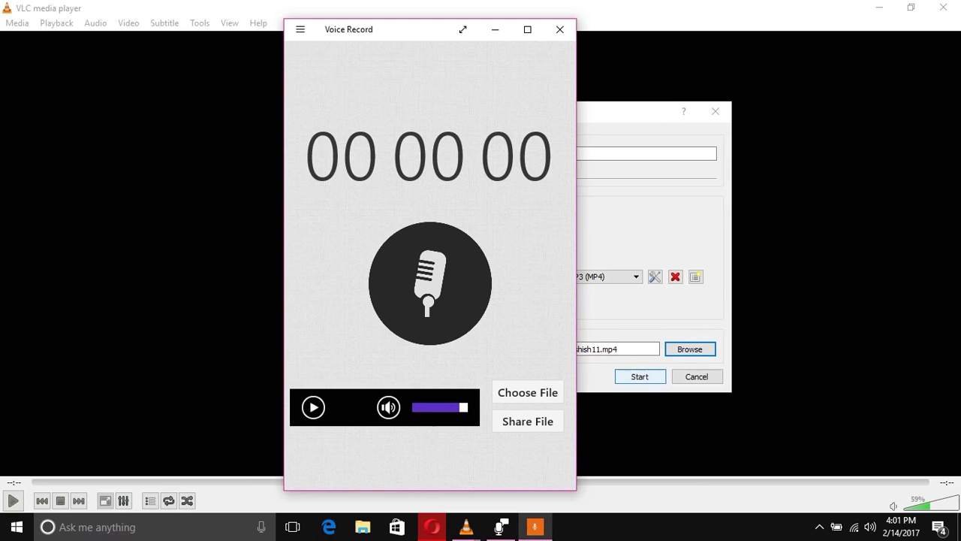
- Start the VLC screen capture and the voice recording, and move the Voice Record window out of the way
click(640, 376)
click(430, 283)
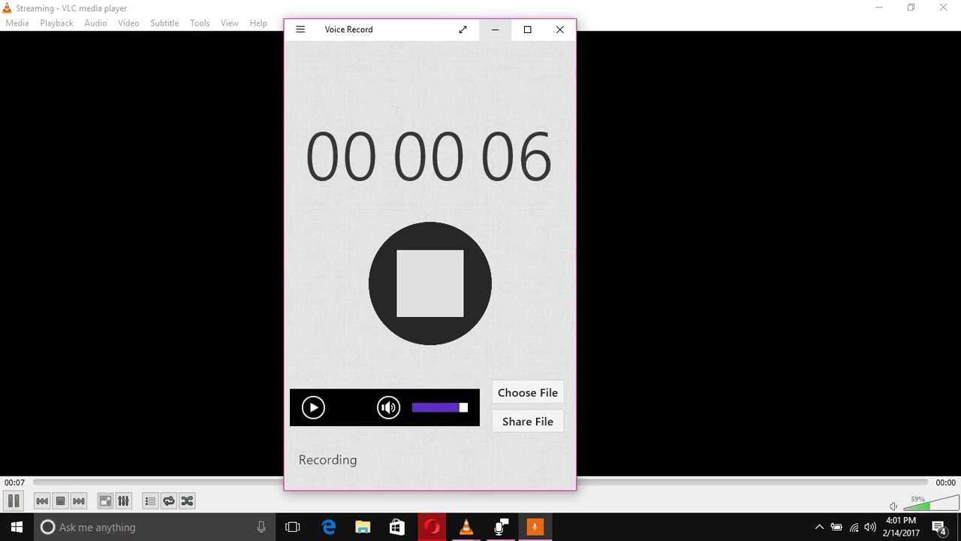
drag(405, 29, 108, 501)
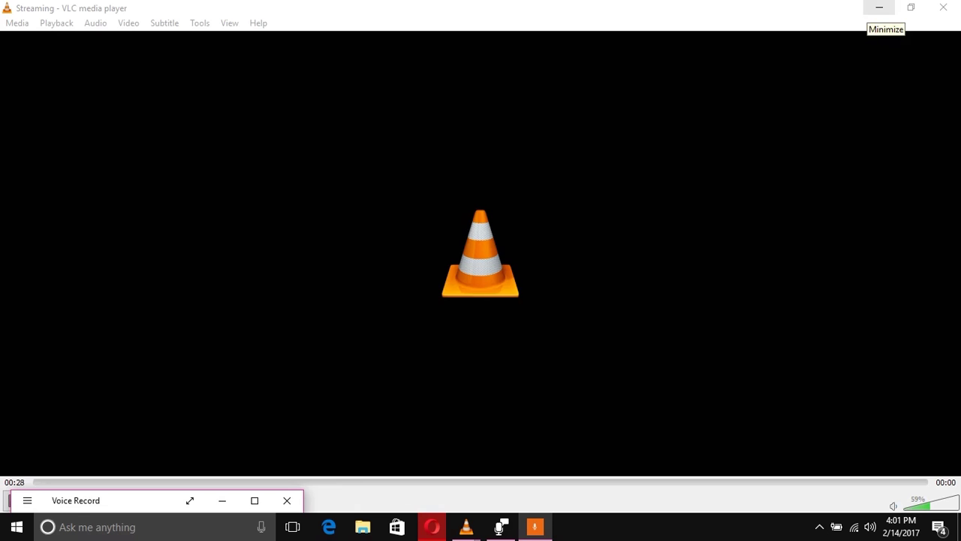
- Switch to Opera and open the "Knowledge और Entertainment" YouTube channel page
click(432, 526)
text(g)
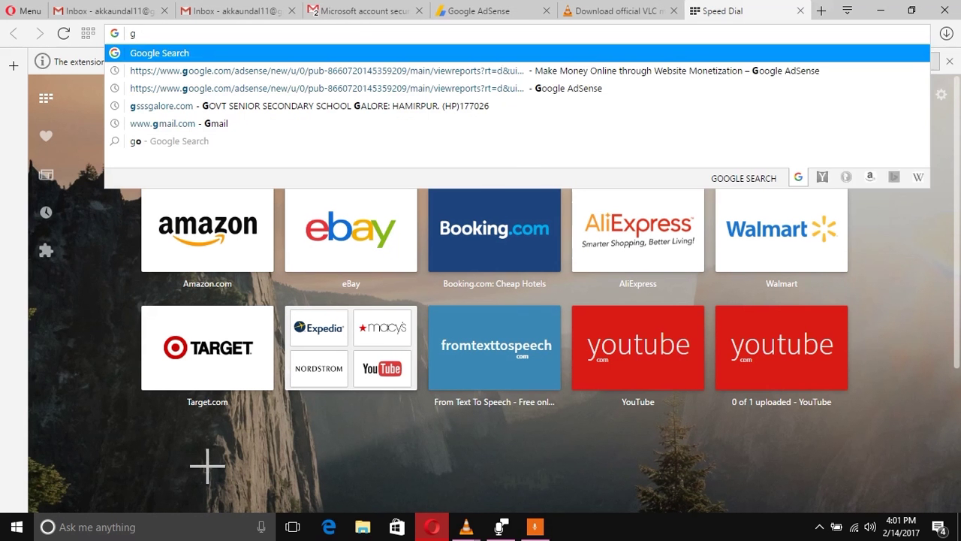
key(Return)
text(you)
key(Return)
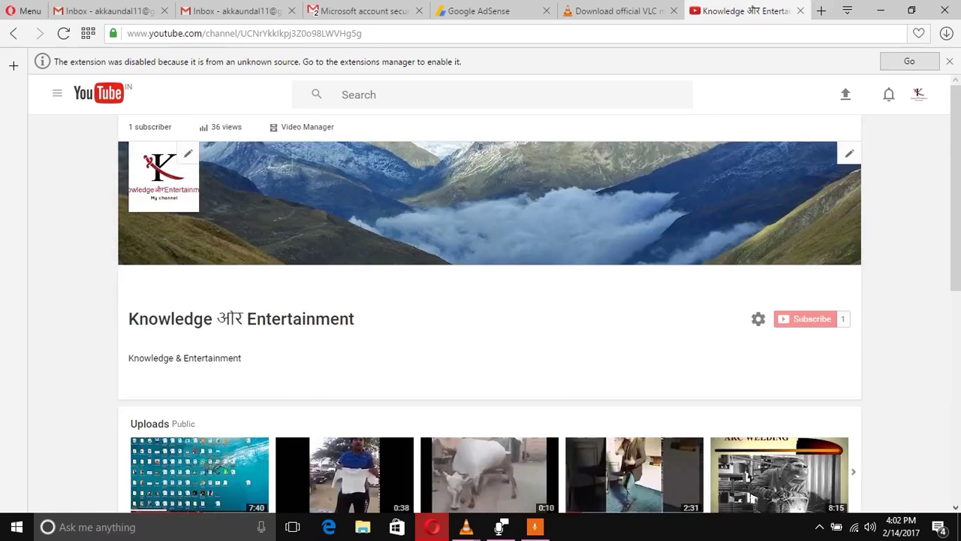
- Look over the channel page and its uploads, and minimize the browser
drag(954, 188, 955, 208)
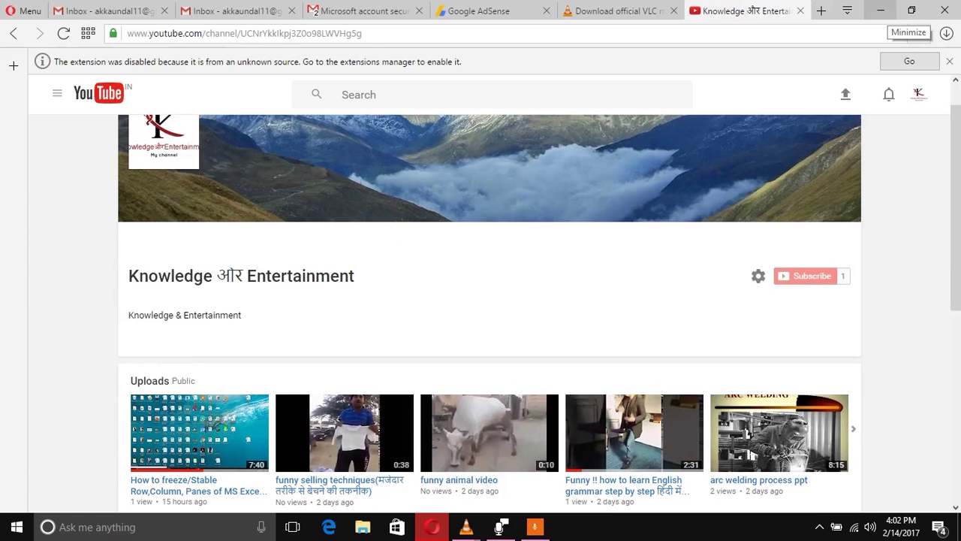
drag(955, 208, 955, 187)
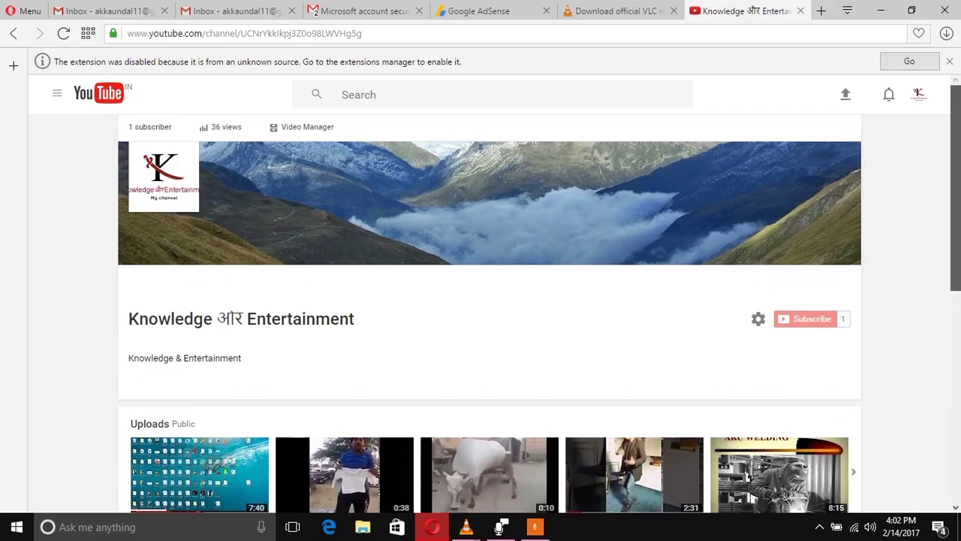
scroll(489, 312, down, 1)
scroll(490, 312, up, 1)
click(879, 9)
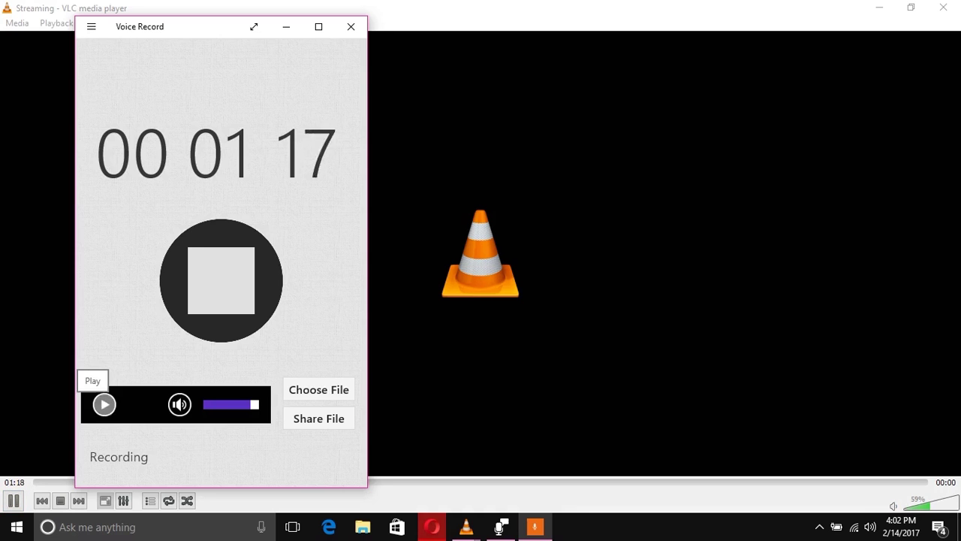
- Pause the VLC screen capture and stop the recording in Voice Record
click(12, 500)
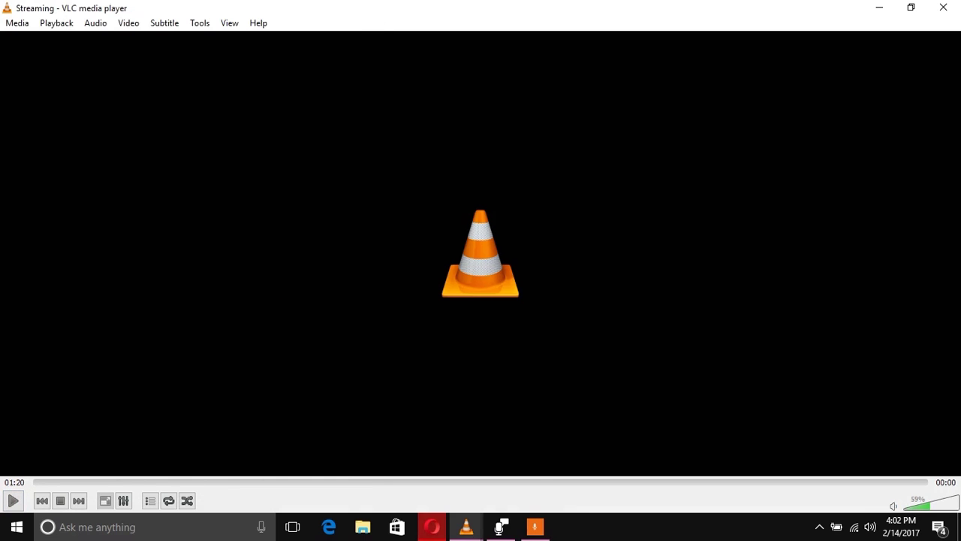
click(500, 526)
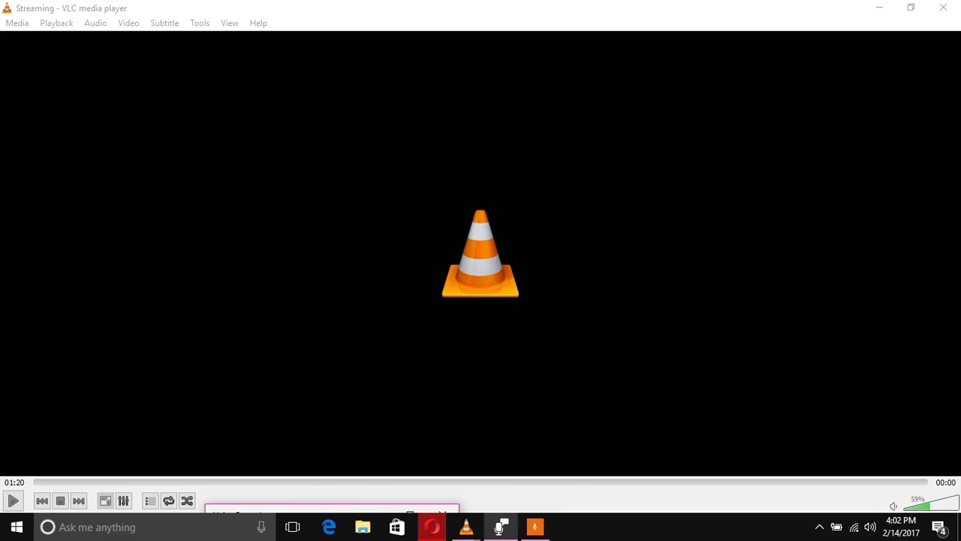
mouse_move(535, 526)
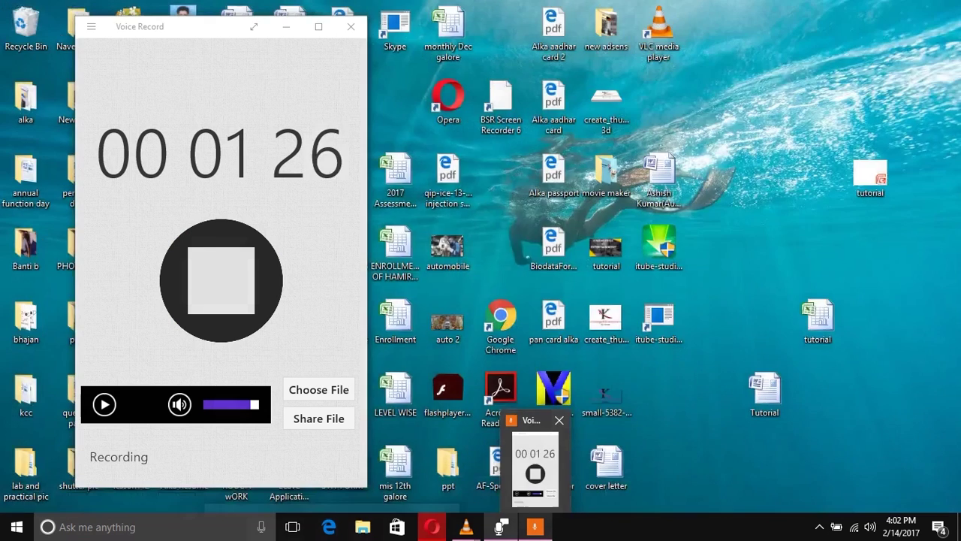
click(535, 462)
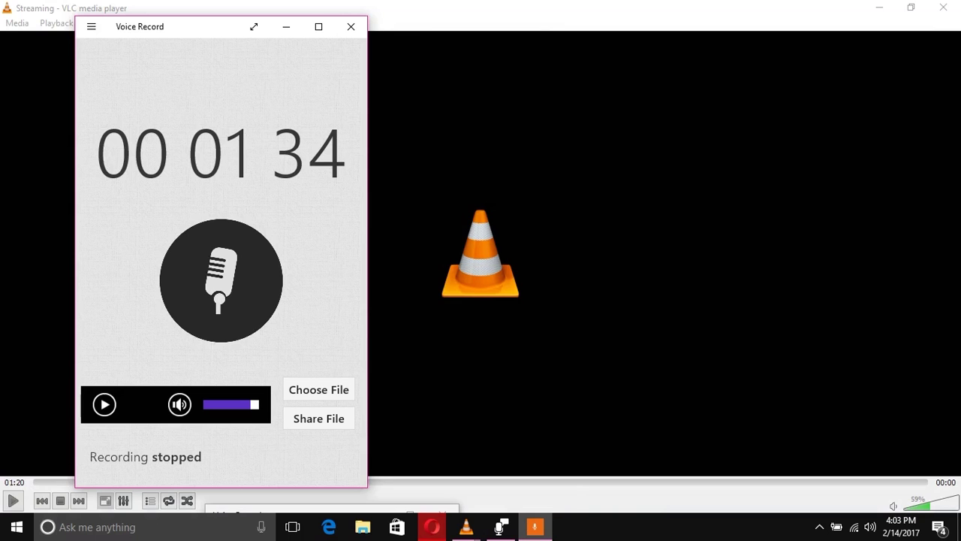
- Try to select a Desktop folder named with the presenter's first name followed by 11 for the voice recording
mouse_move(500, 526)
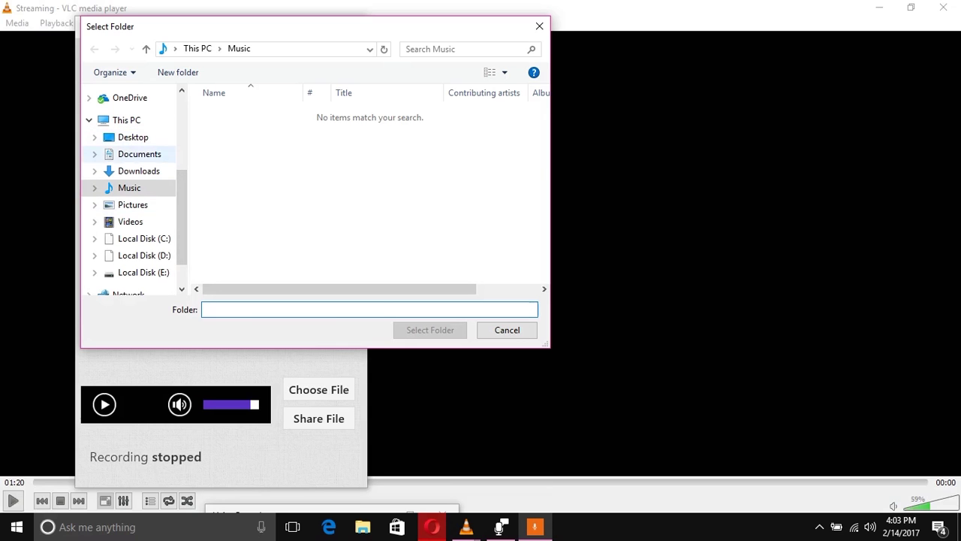
click(133, 137)
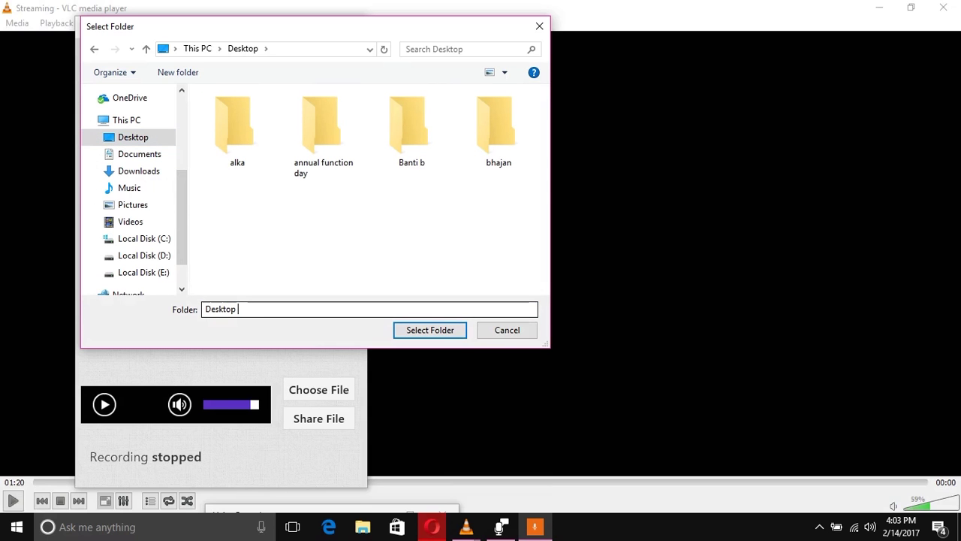
text(new voi)
key(BackSpace)
key(ctrl+a)
text(a)
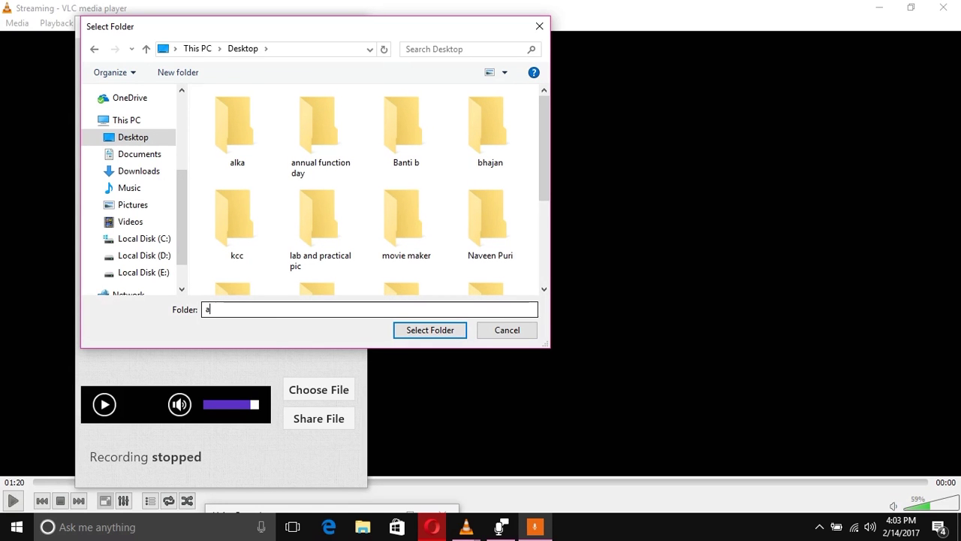
text(shish11)
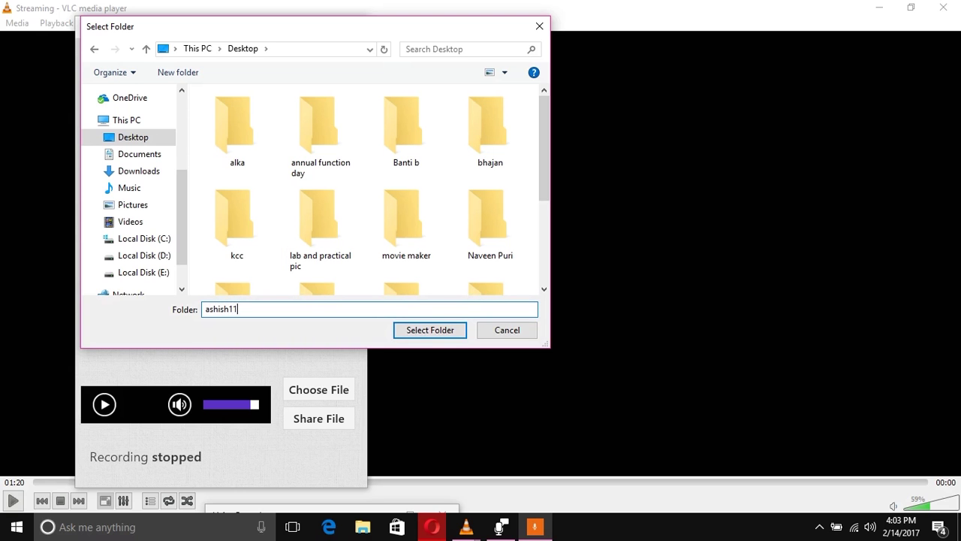
click(429, 329)
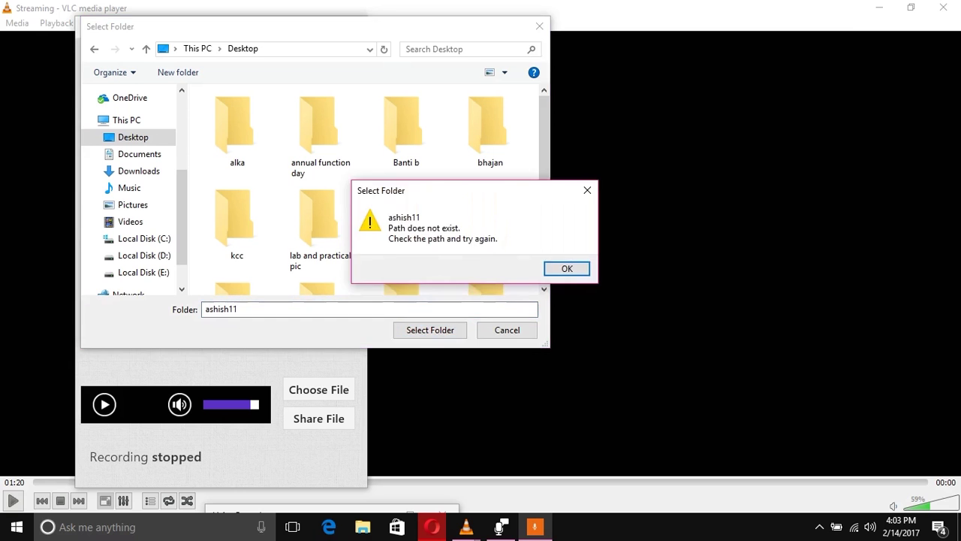
key(Return)
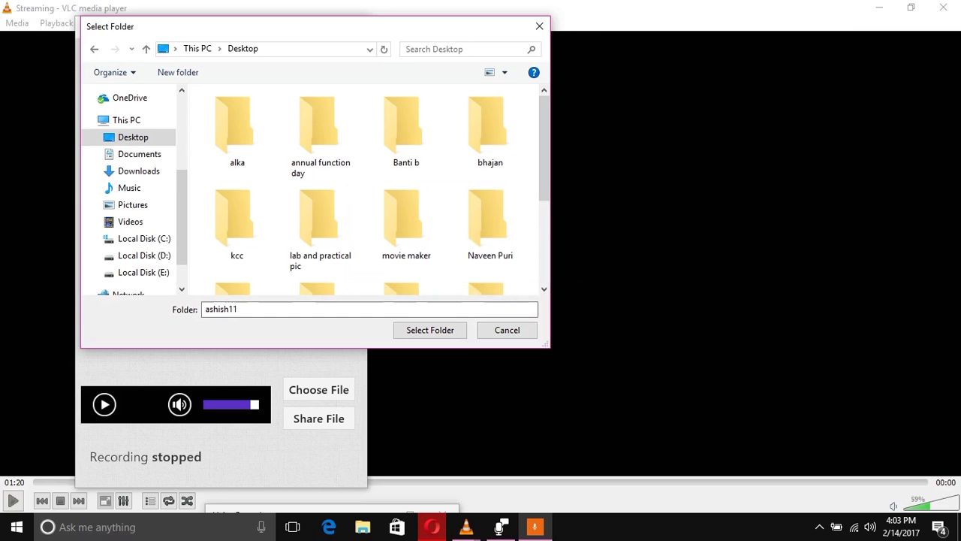
- Choose the Desktop as the destination folder and save the voice recording as "voice (6)"
key(ctrl+a)
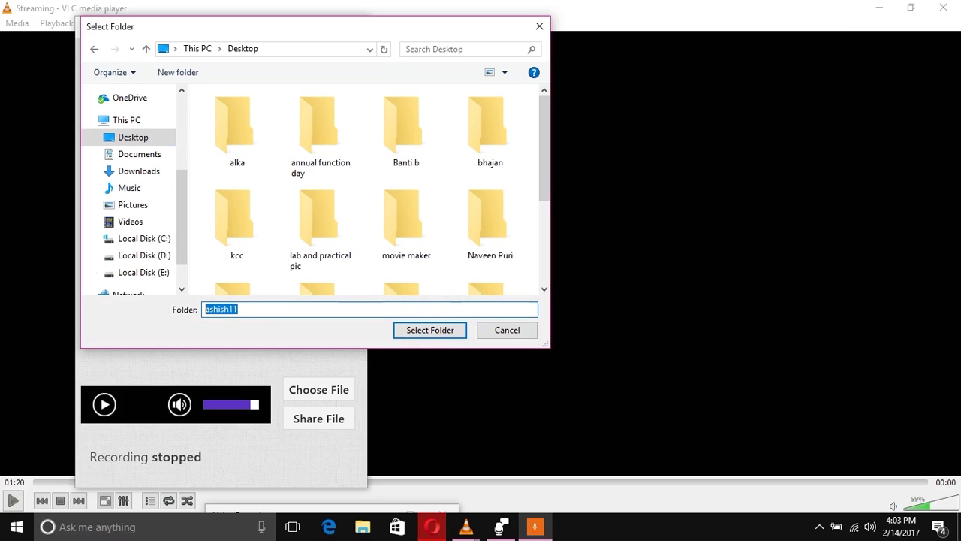
key(BackSpace)
click(138, 171)
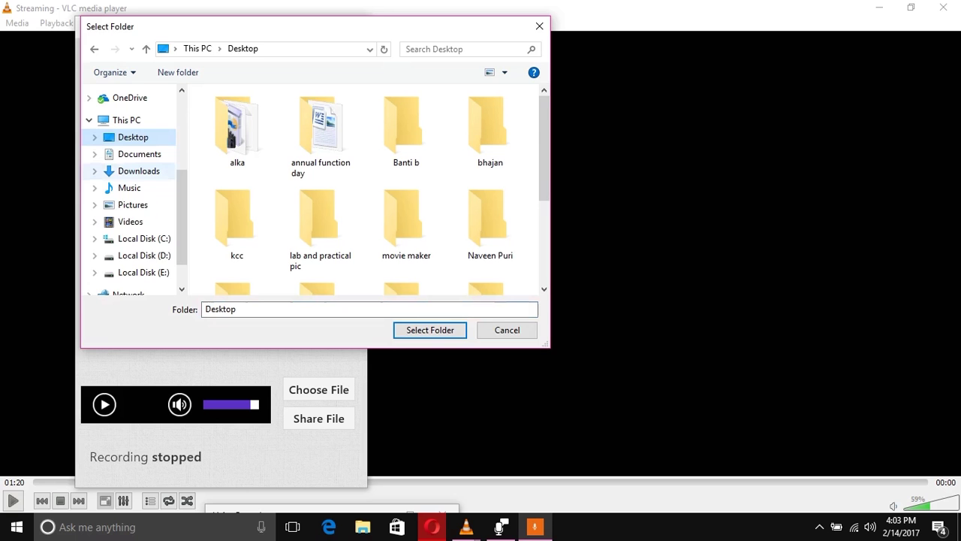
click(429, 329)
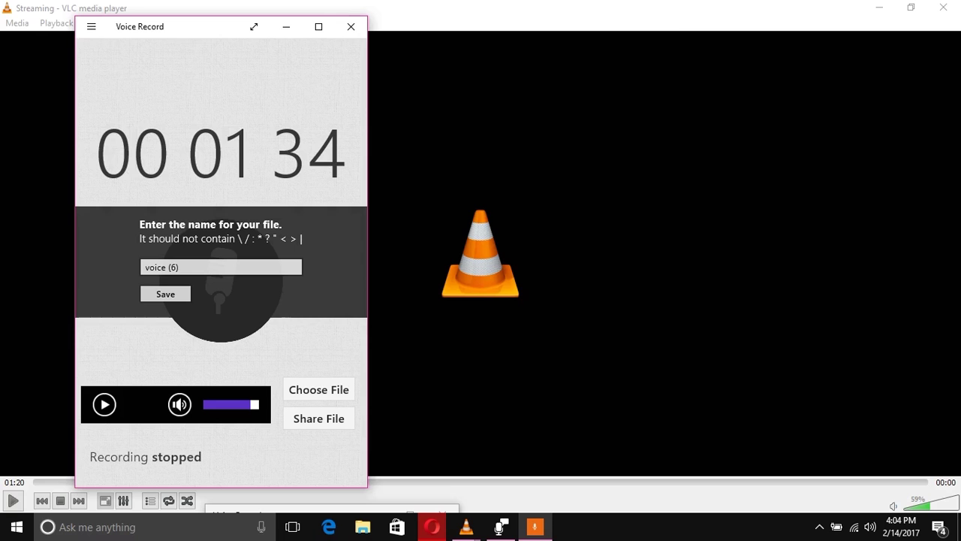
key(Return)
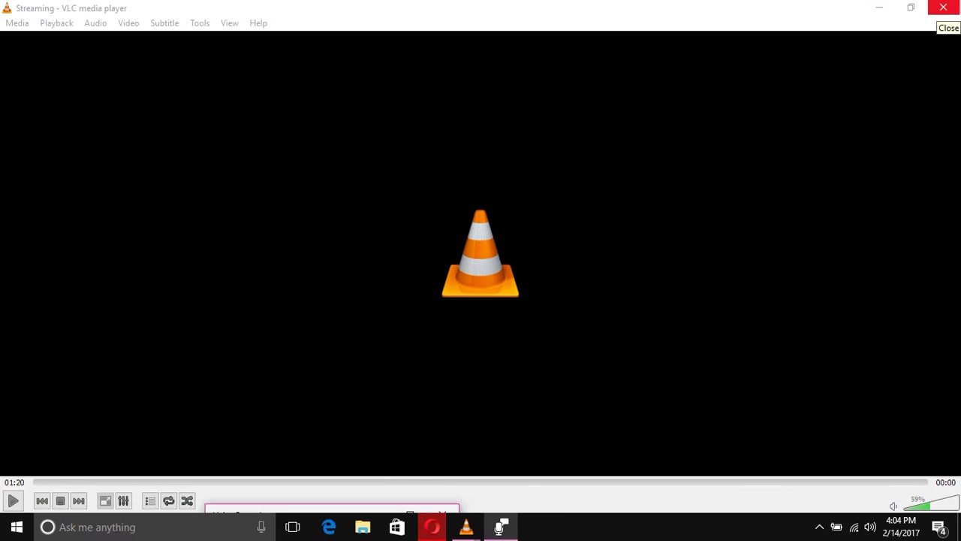
- Close VLC media player and refresh the desktop
click(943, 7)
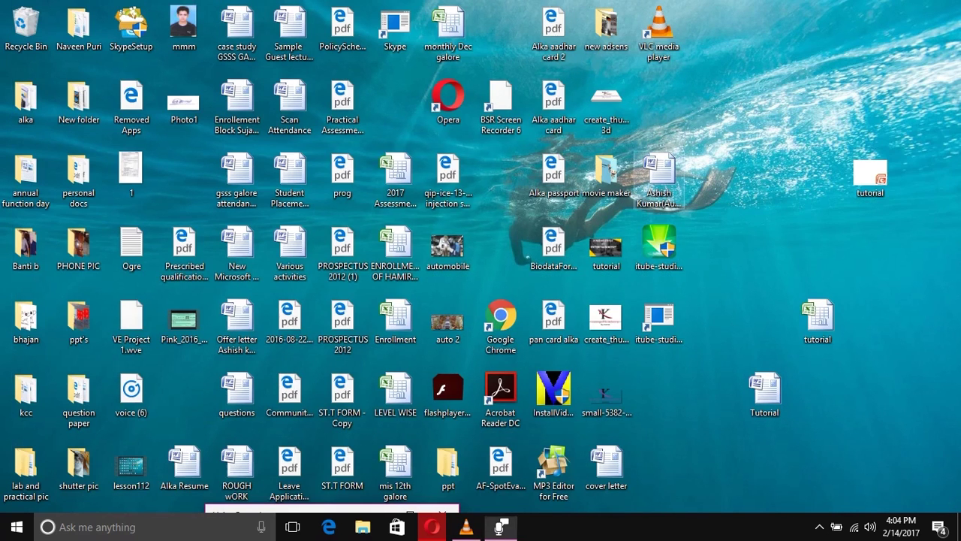
right_click(768, 95)
click(805, 136)
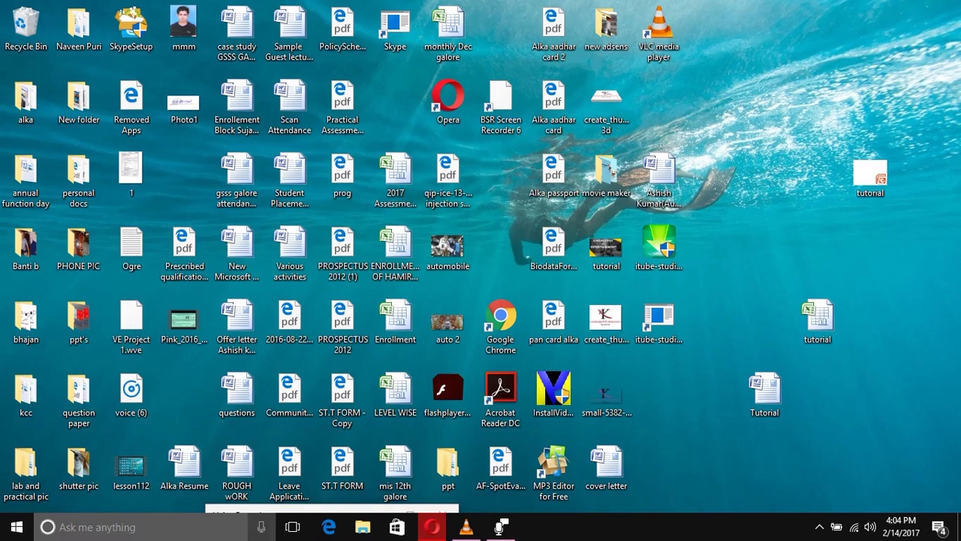
- Search Windows for "downloads" and open the recorded subfolder of the Downloads folder
click(143, 526)
text(downloads)
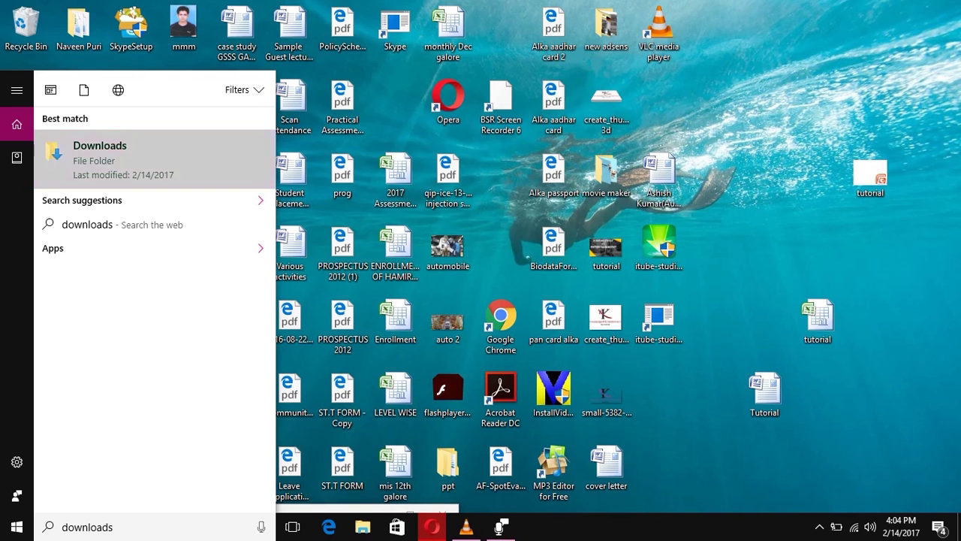
click(131, 161)
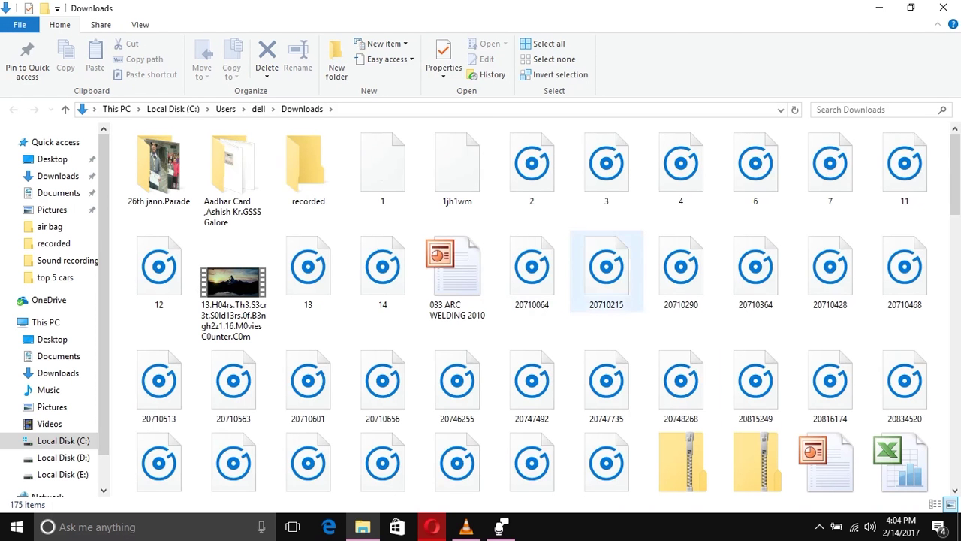
double_click(307, 169)
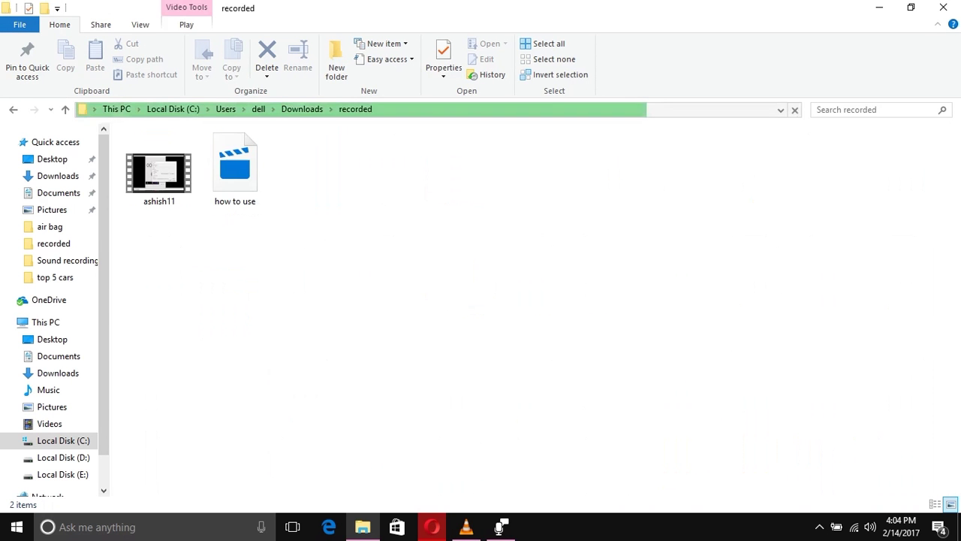
- Play the captured screen video in Movies & TV, and close the player and the folder window
click(159, 169)
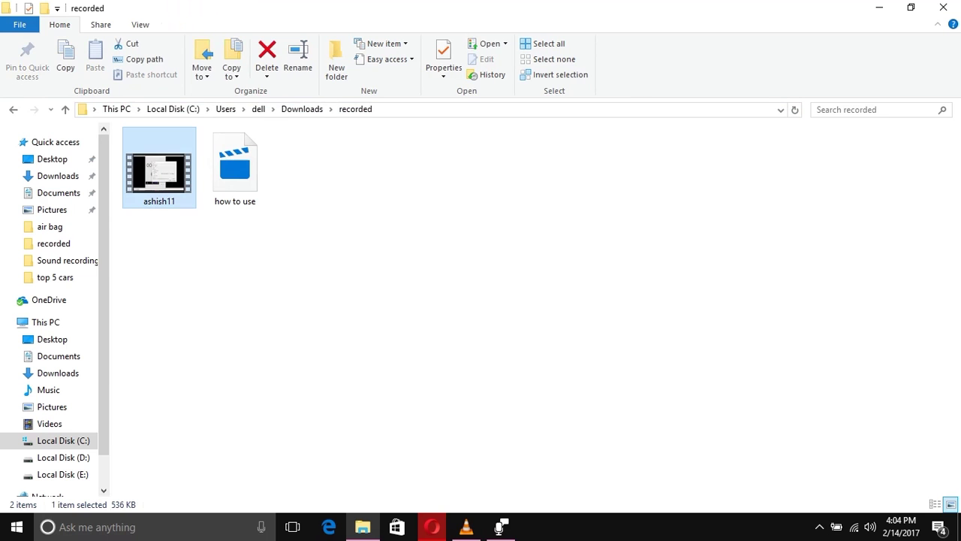
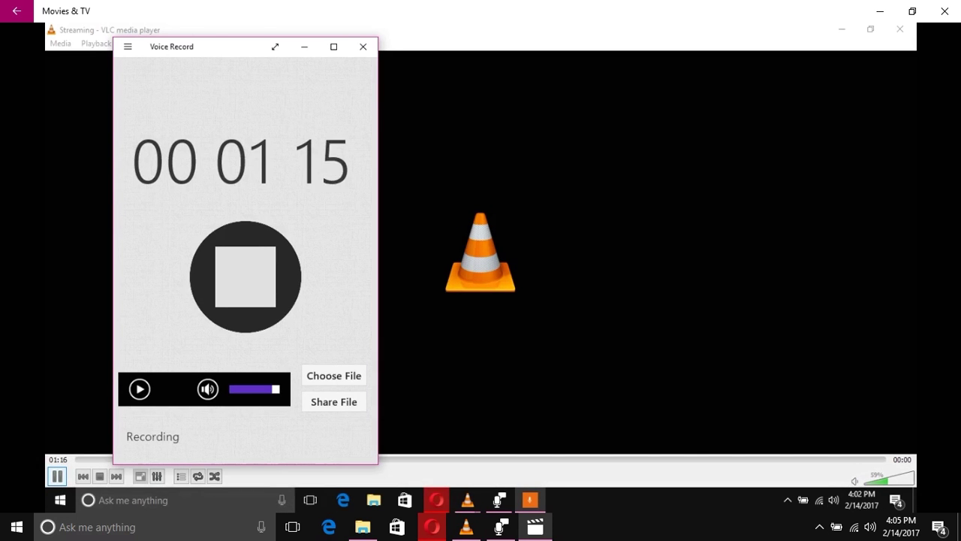
key(space)
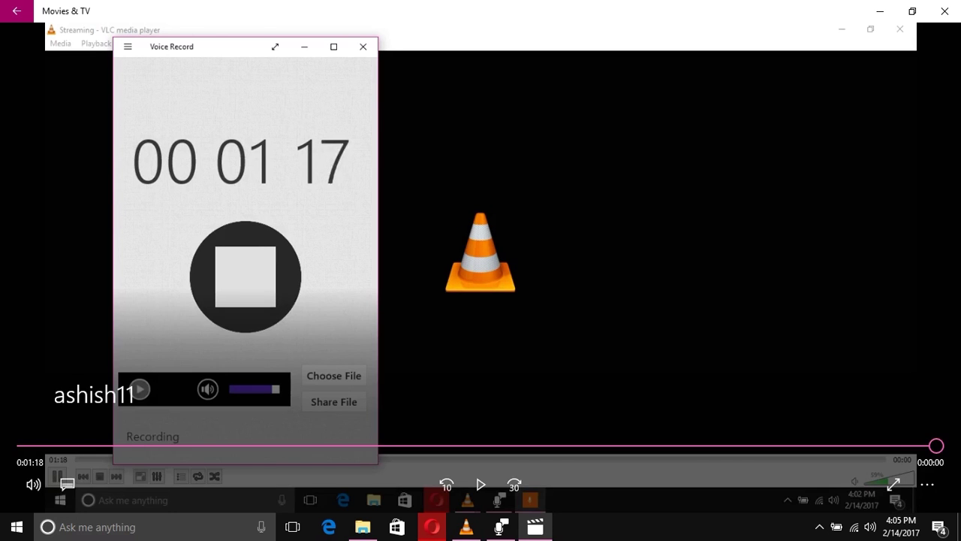
drag(841, 9, 829, 45)
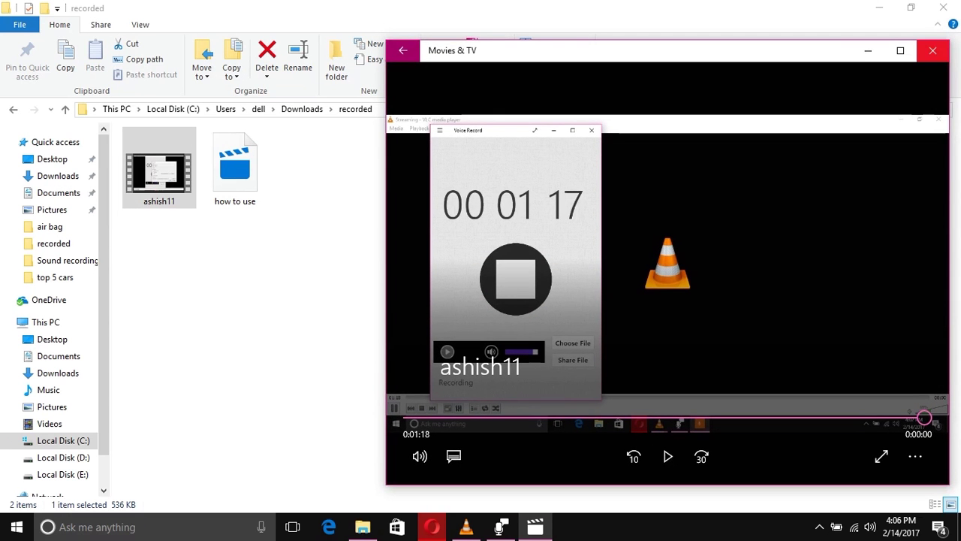
click(932, 50)
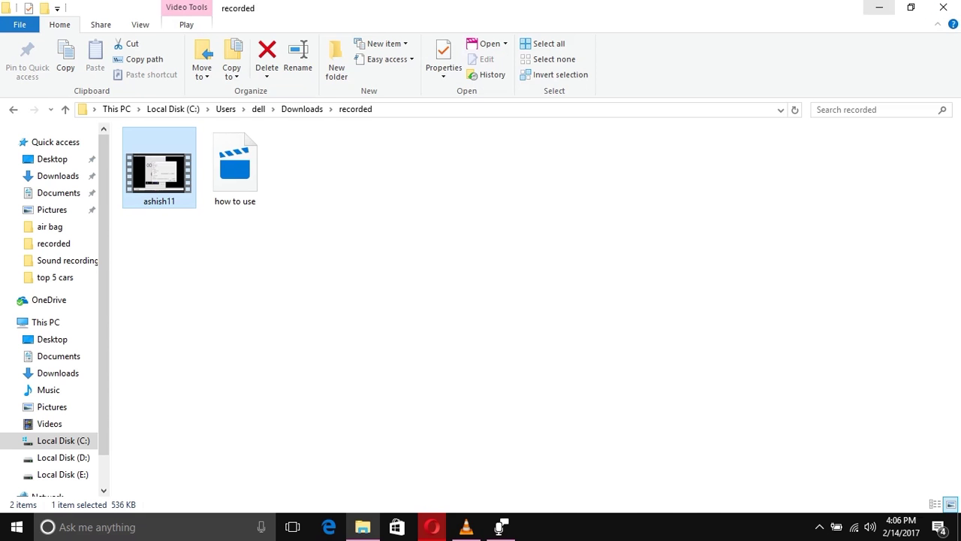
click(943, 8)
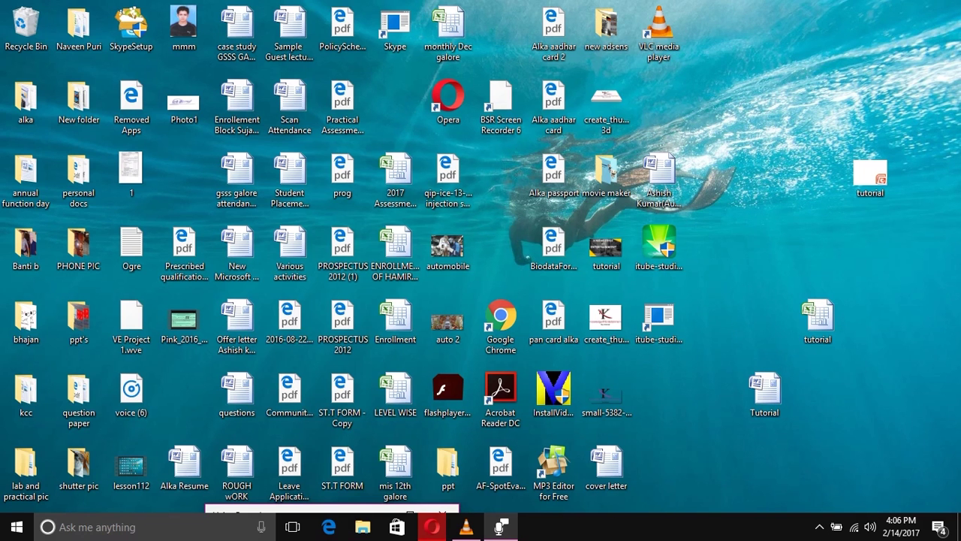
click(659, 242)
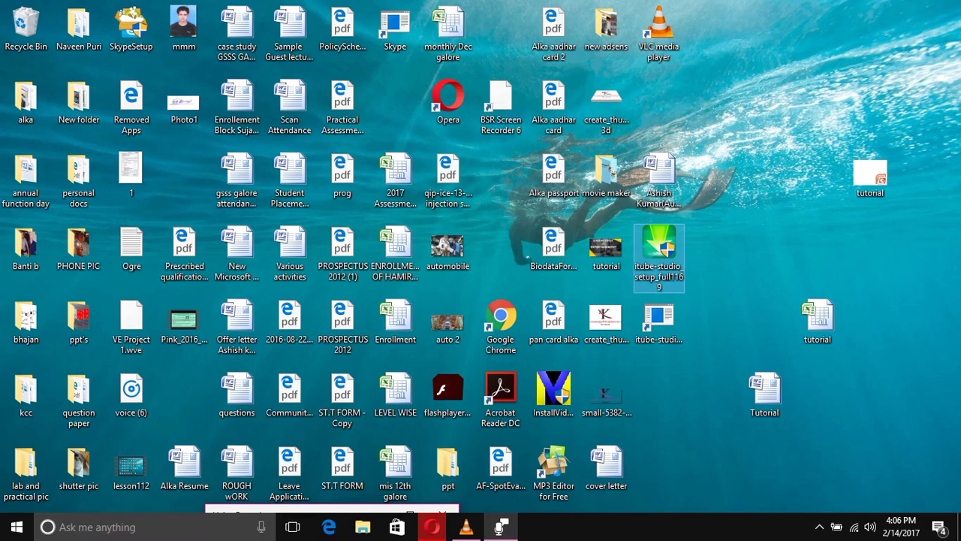
key(Down)
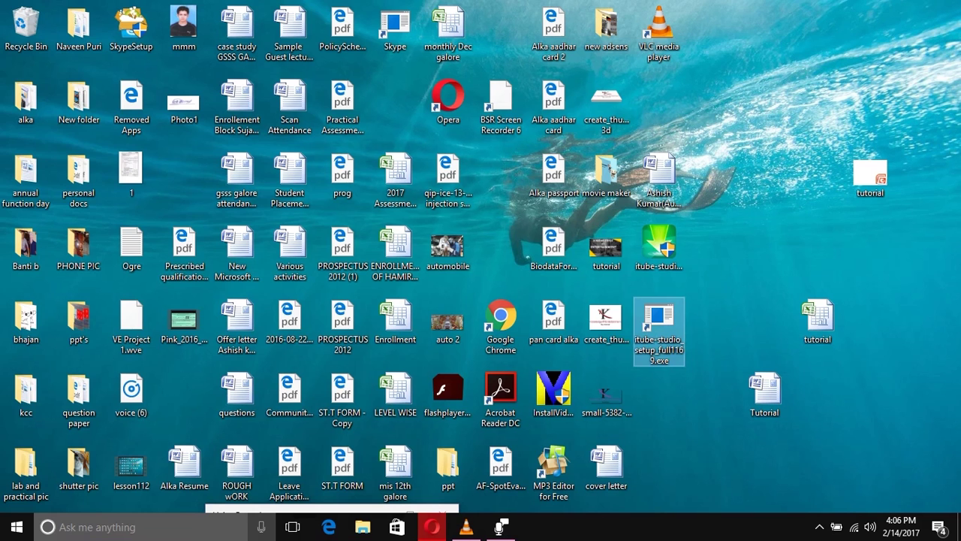
- Search Windows for "voice", open the Voice Record app and look at its Share and Settings options
click(113, 527)
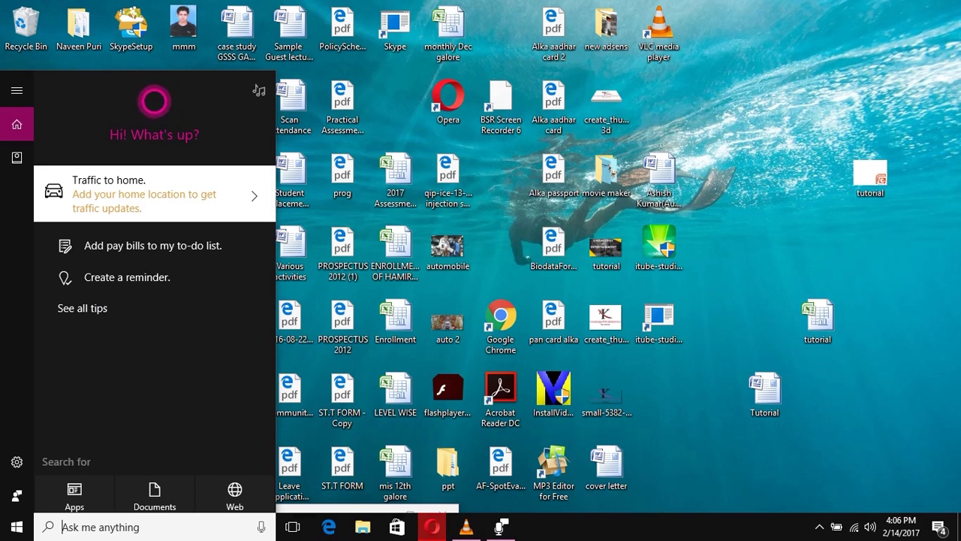
text(voice)
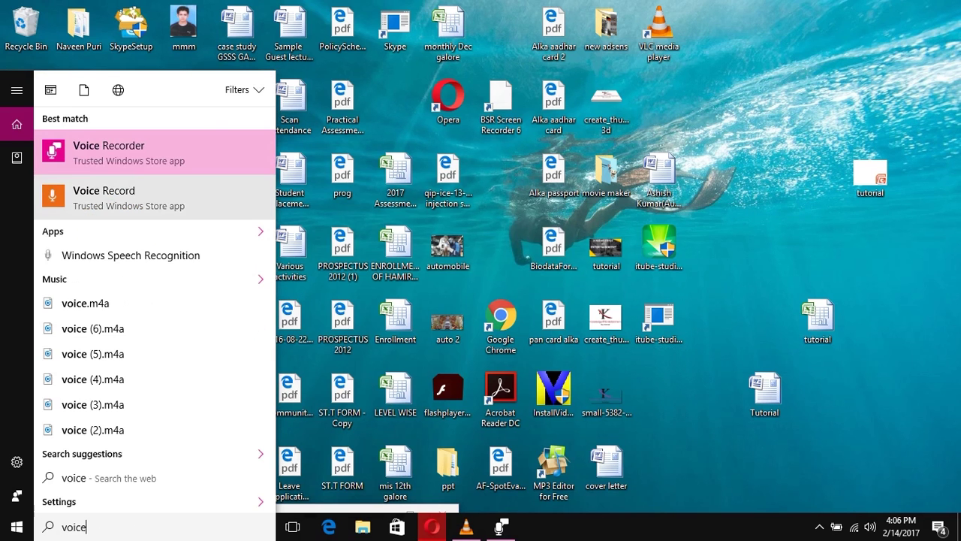
click(103, 196)
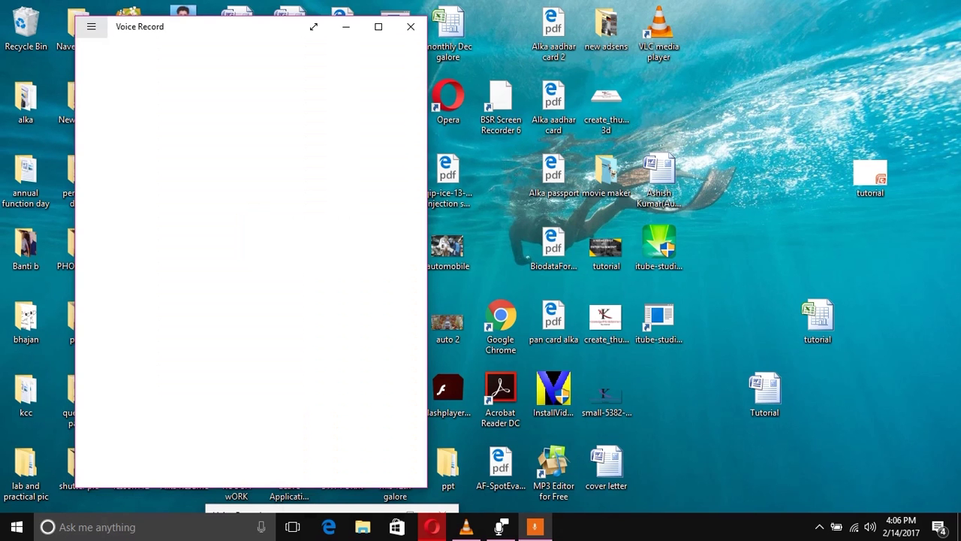
click(91, 26)
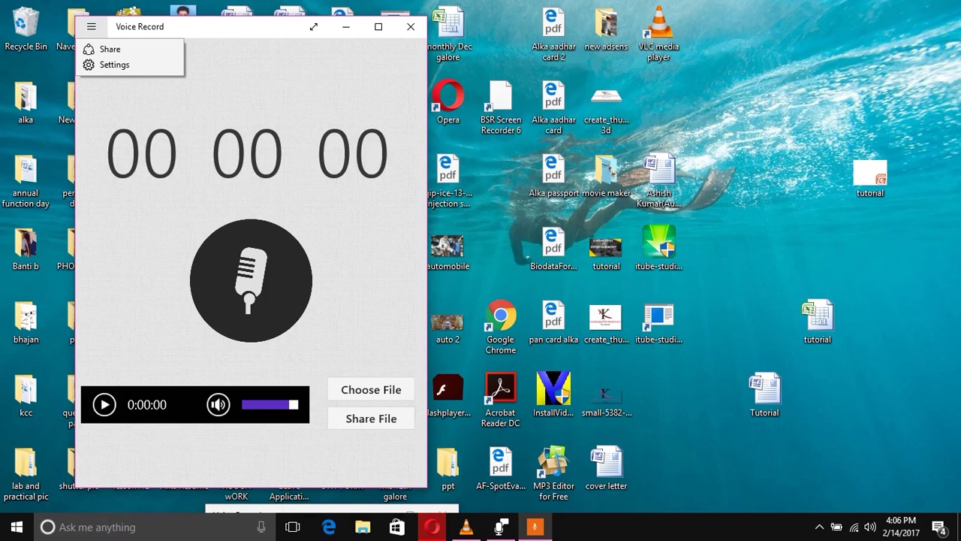
click(90, 26)
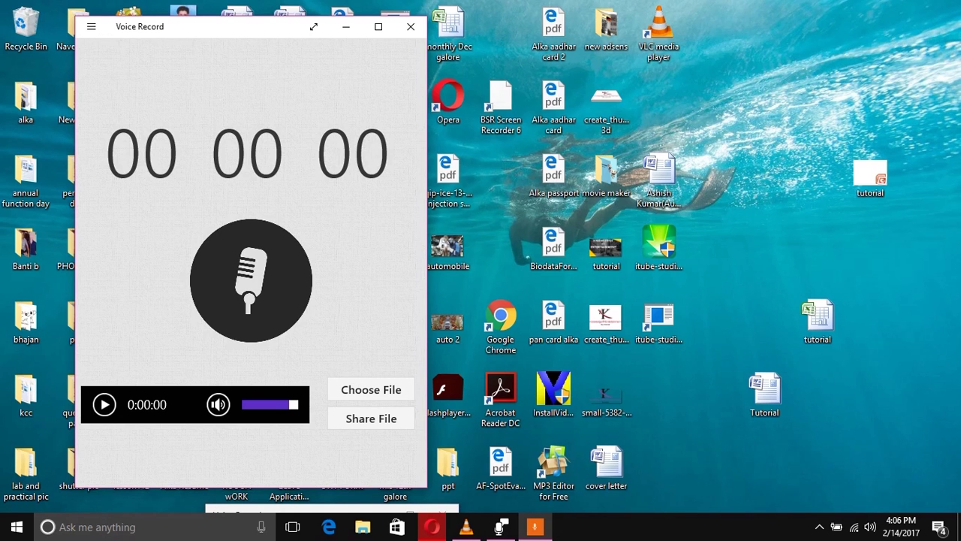
click(91, 27)
click(91, 27)
- Browse the saved voice recordings in the Music folder, and close the file chooser and Voice Record without opening one
click(370, 389)
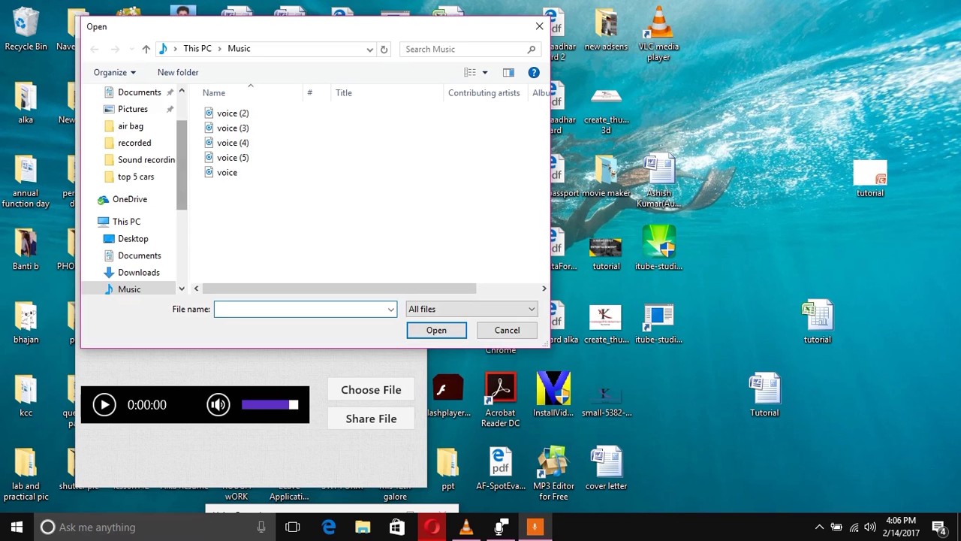
click(227, 172)
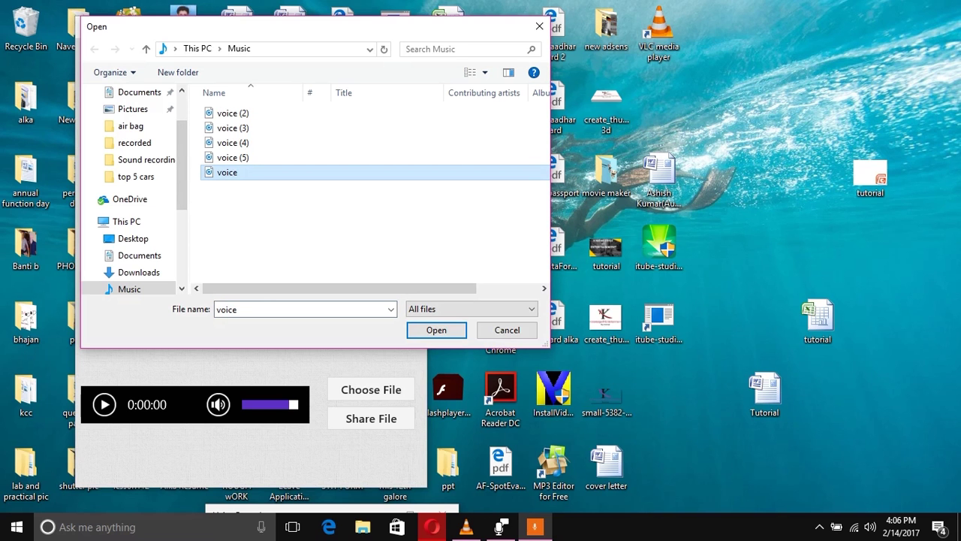
drag(315, 26, 569, 63)
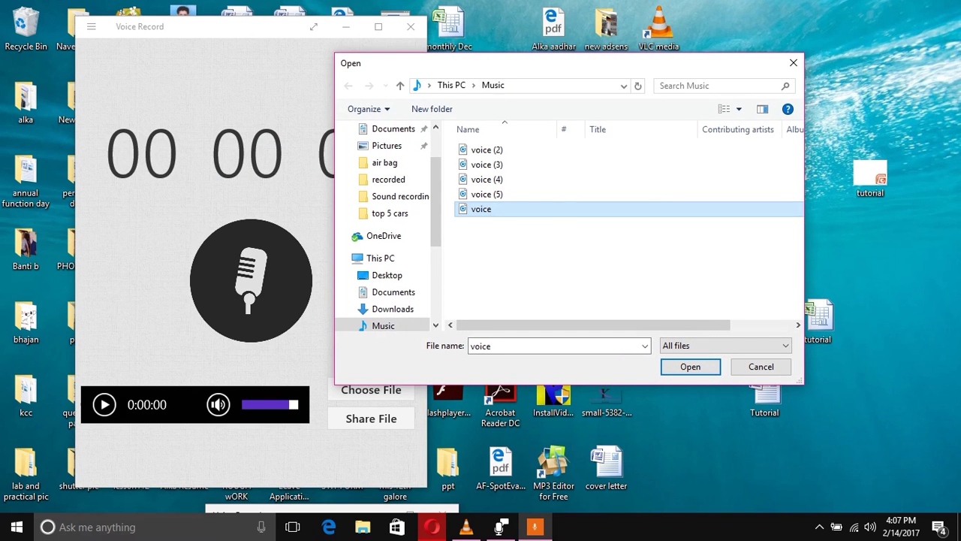
click(793, 62)
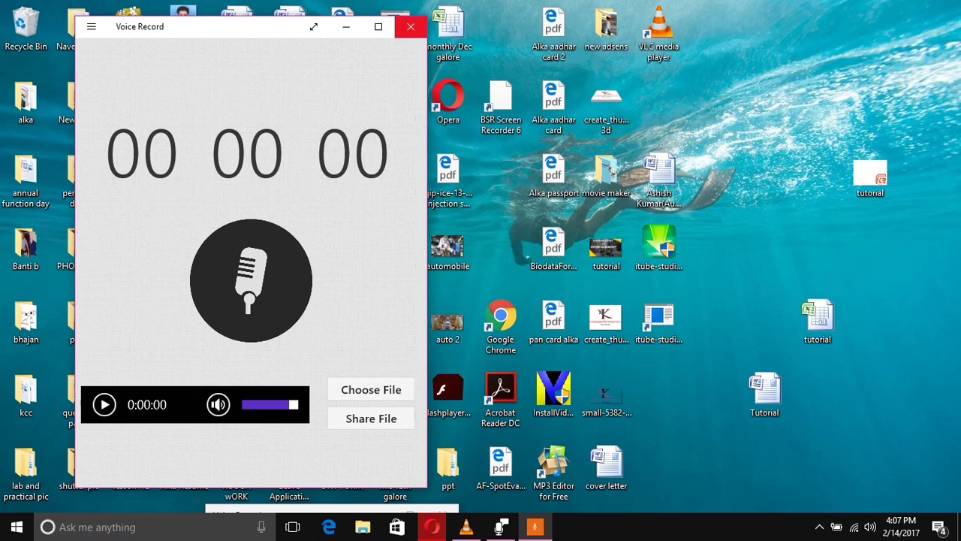
click(411, 27)
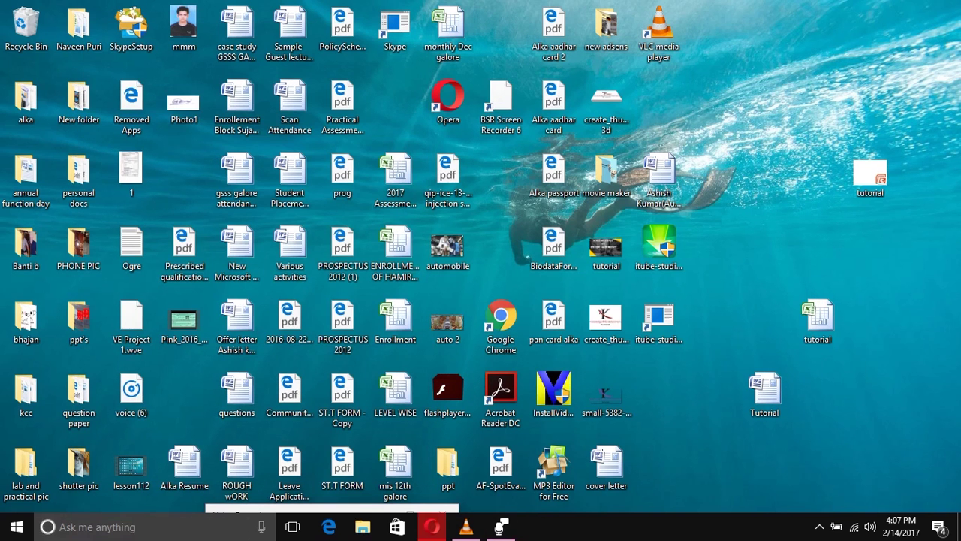
- Search Windows for "movie maker" and open Easy Movie Maker
key(super+s)
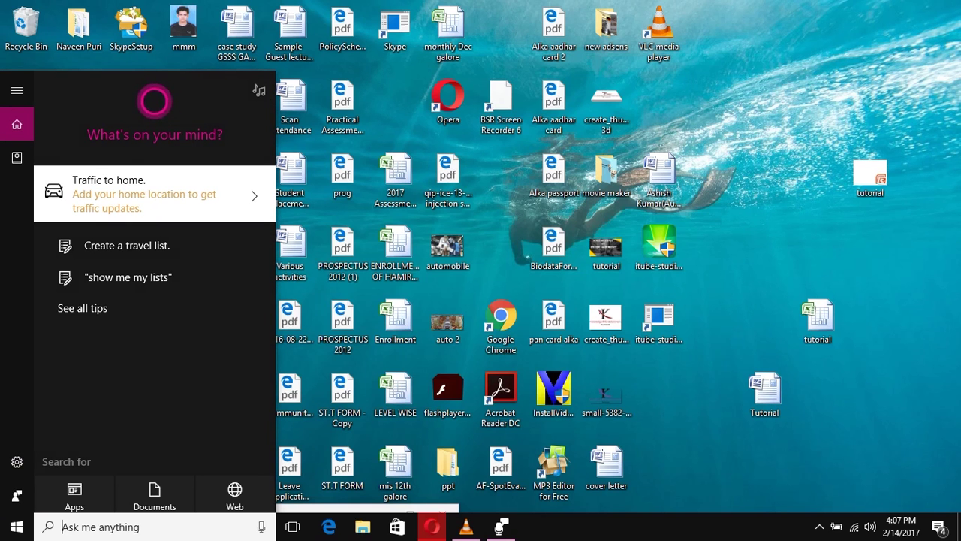
text(movie)
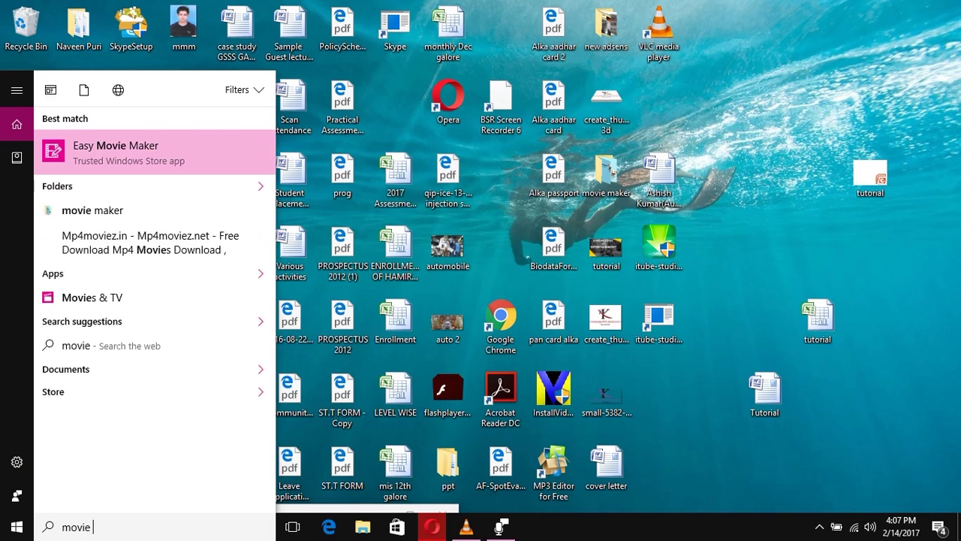
text( maker)
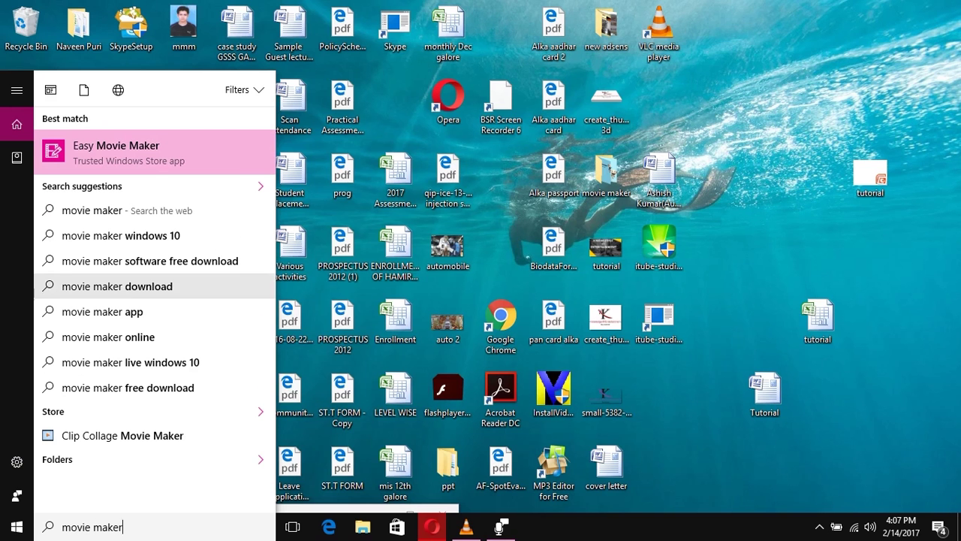
key(Return)
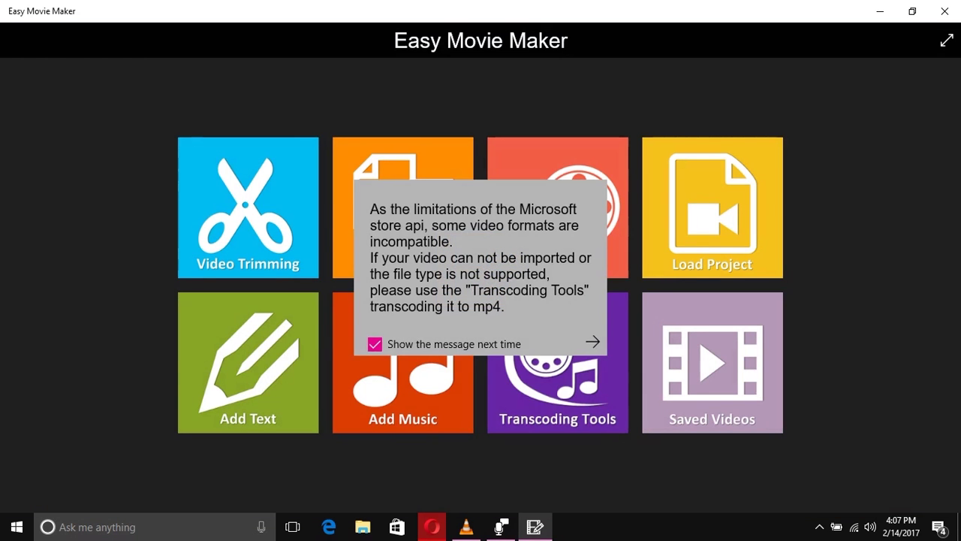
- Dismiss the video format notice and load the captured screen video from the recorded subfolder of Downloads into Add Music
click(592, 342)
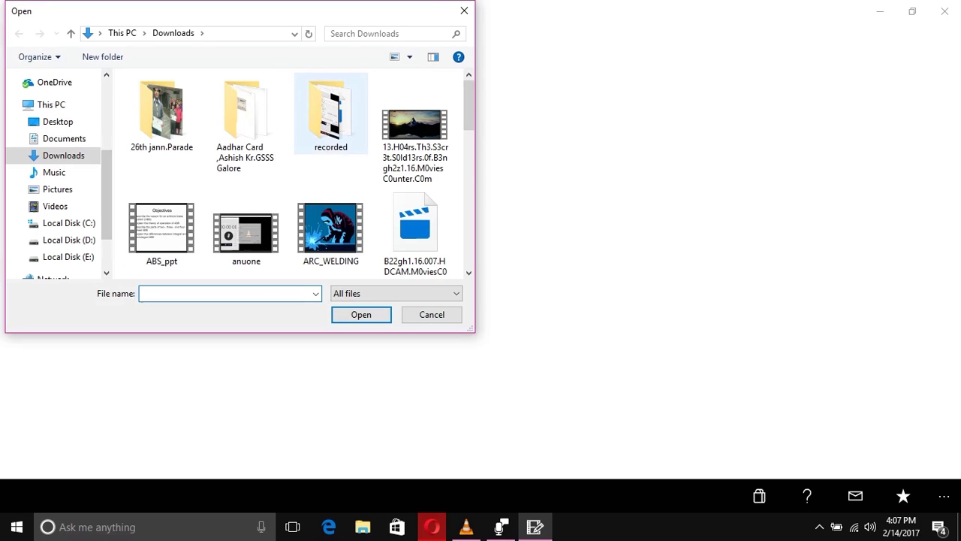
double_click(331, 113)
double_click(162, 121)
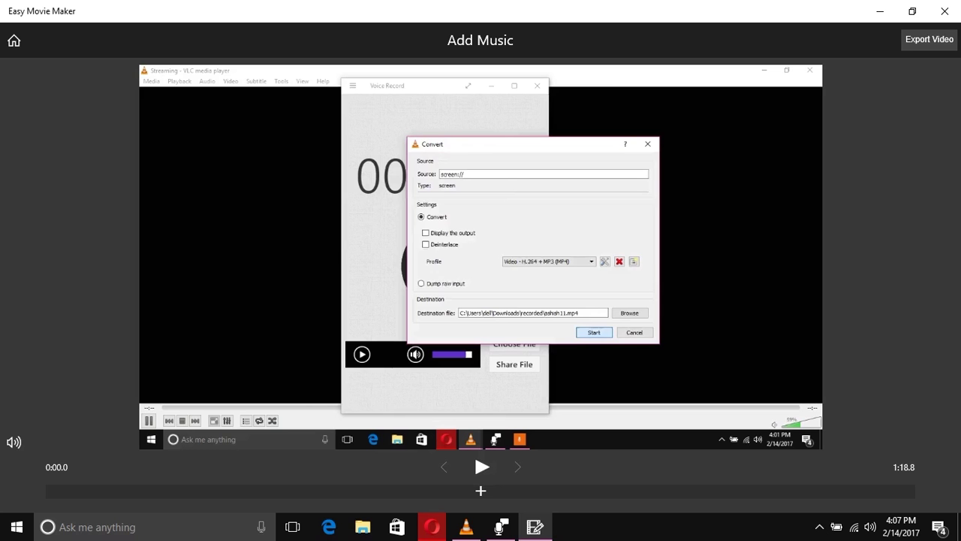
- Add "voice (5)" from the Music folder as the video's audio track, and preview the combination briefly
click(480, 490)
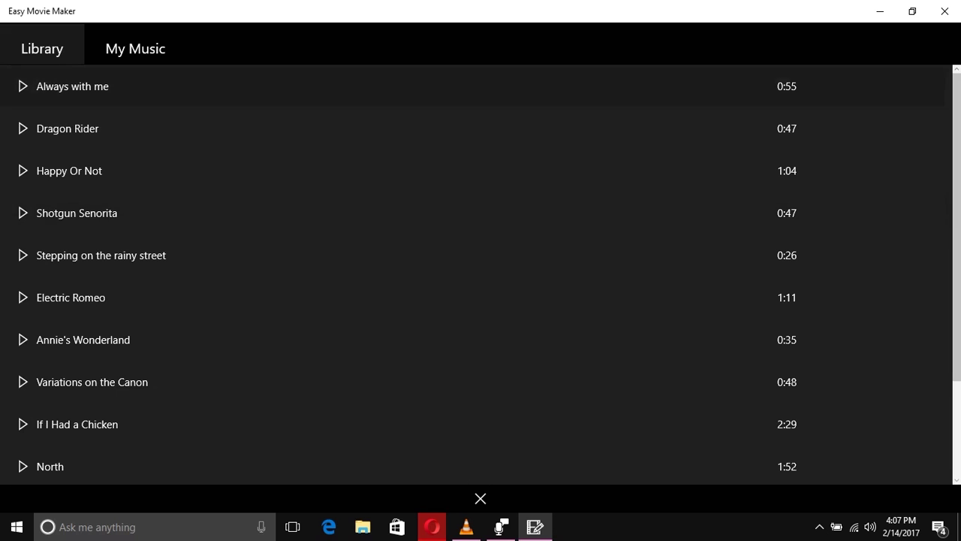
click(136, 48)
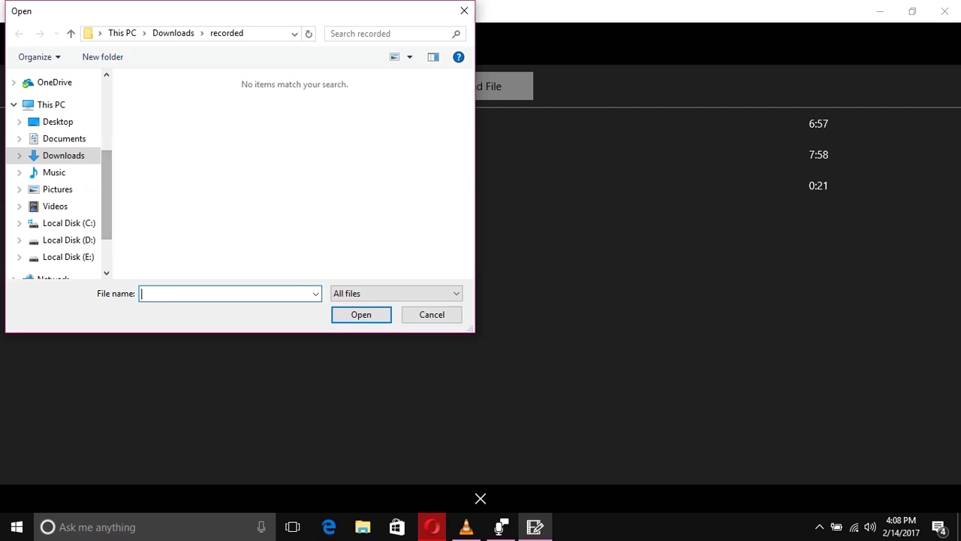
scroll(57, 173, up, 2)
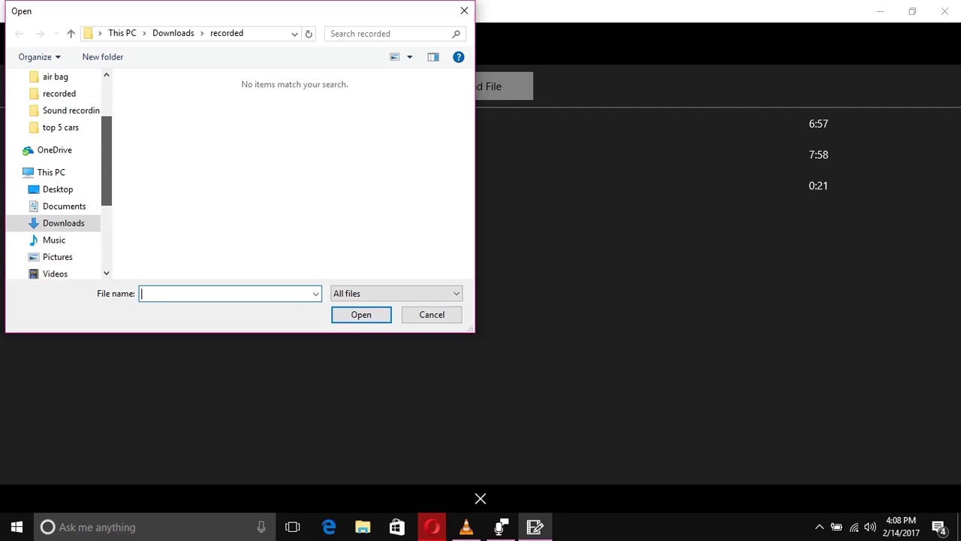
click(53, 240)
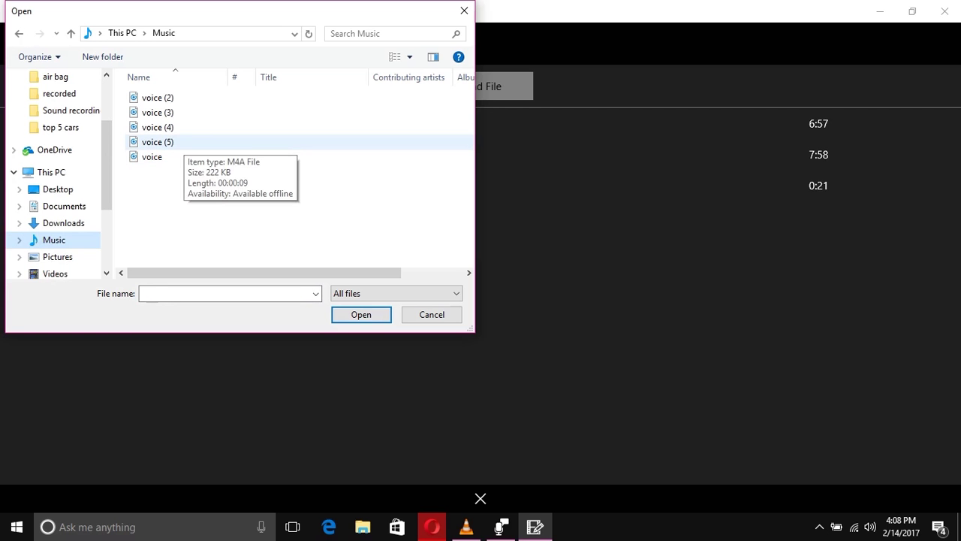
click(183, 142)
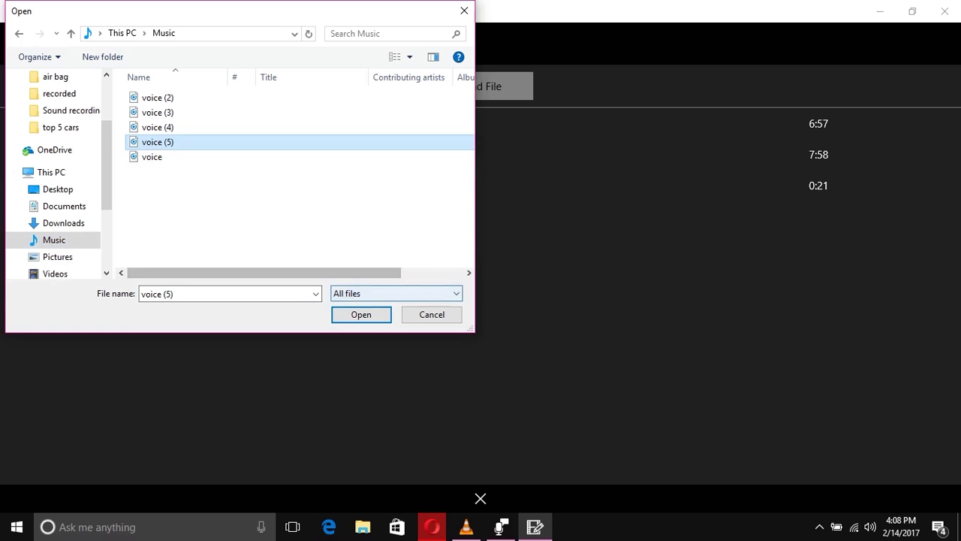
click(362, 314)
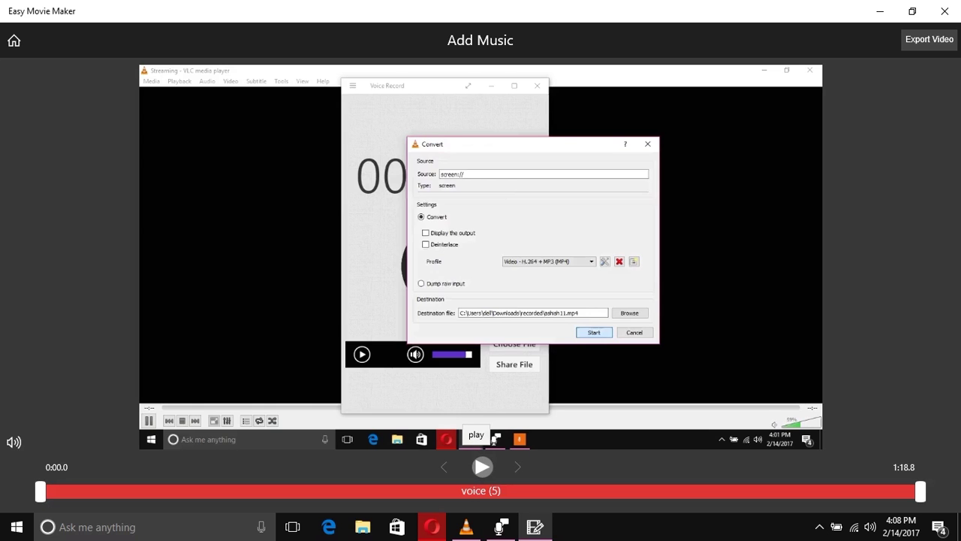
click(482, 466)
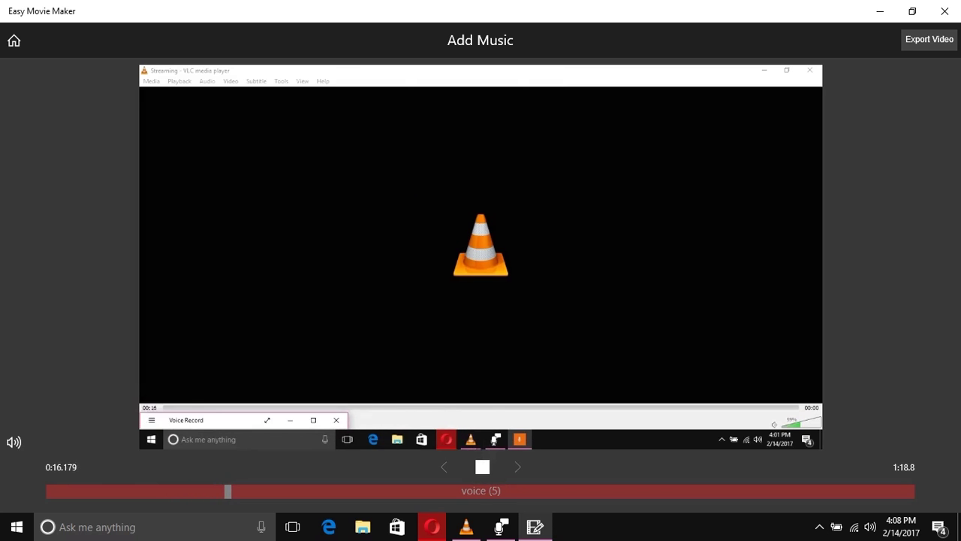
click(482, 467)
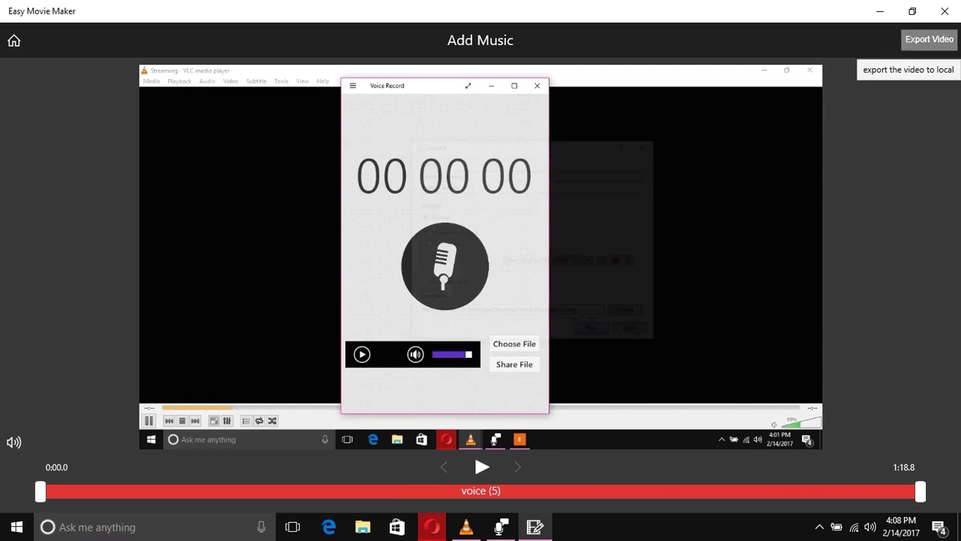
- Export the combined video as MP4 to the EasyMovieMaker folder in Videos, with Auto resolution, Auto frame and Precise quality
click(929, 39)
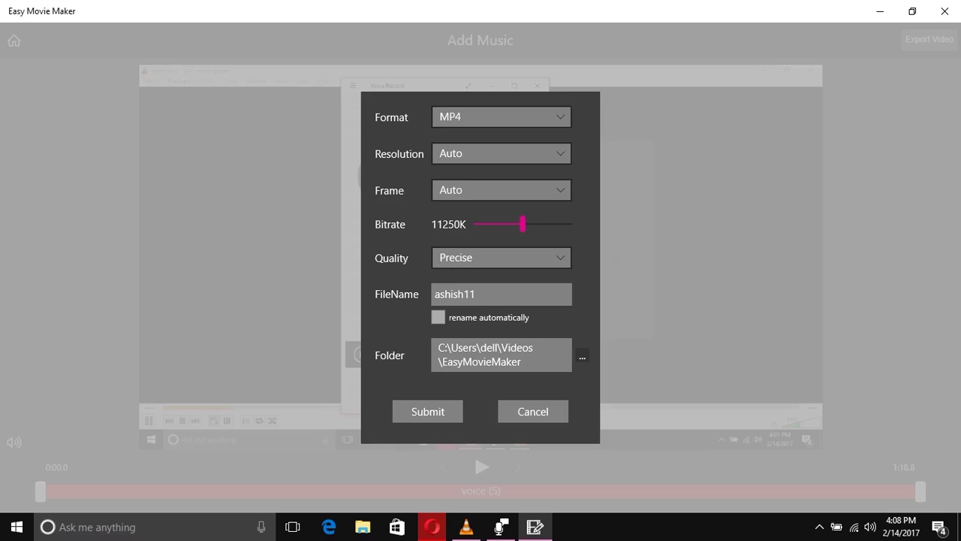
click(501, 117)
click(501, 116)
click(427, 411)
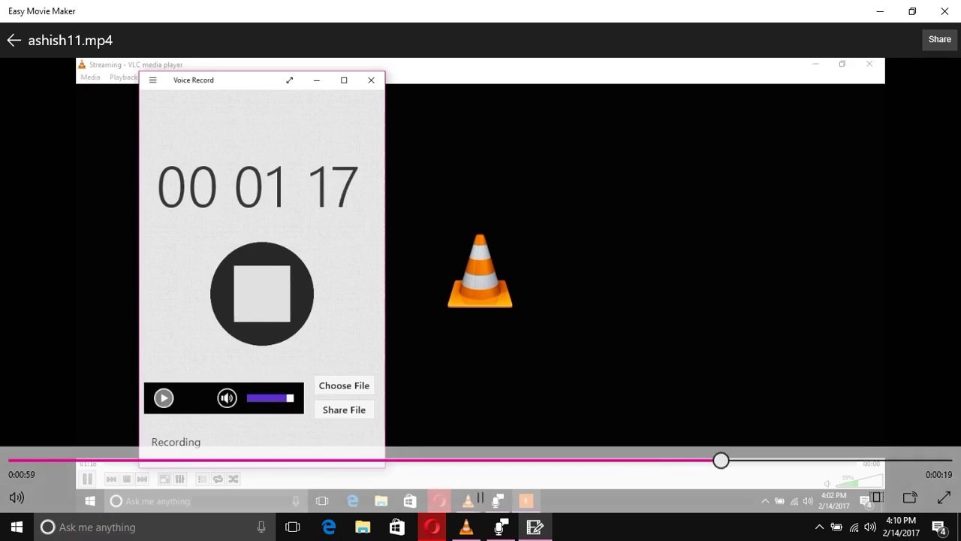
- Check the exported video by seeking back to earlier points, playing short parts and pausing it
mouse_move(504, 459)
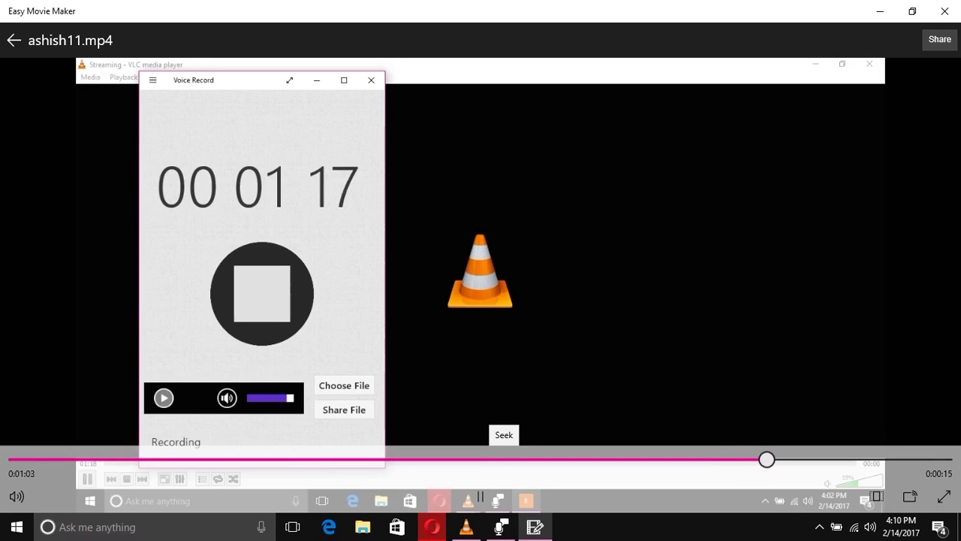
click(504, 459)
click(387, 459)
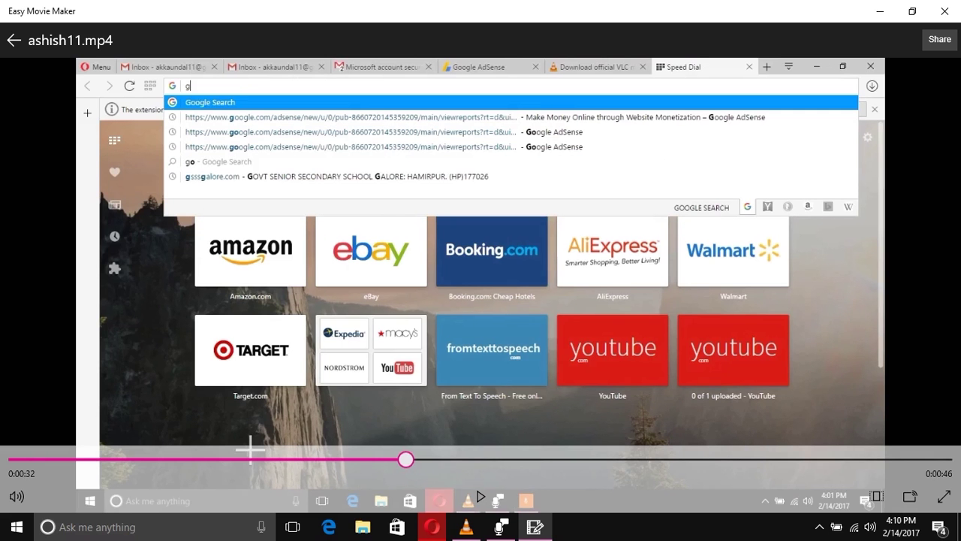
click(480, 496)
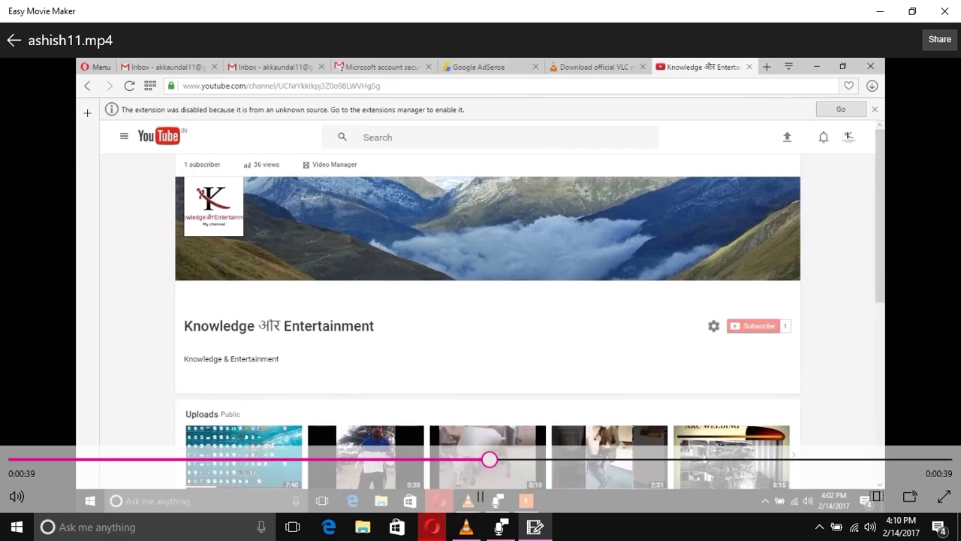
click(481, 496)
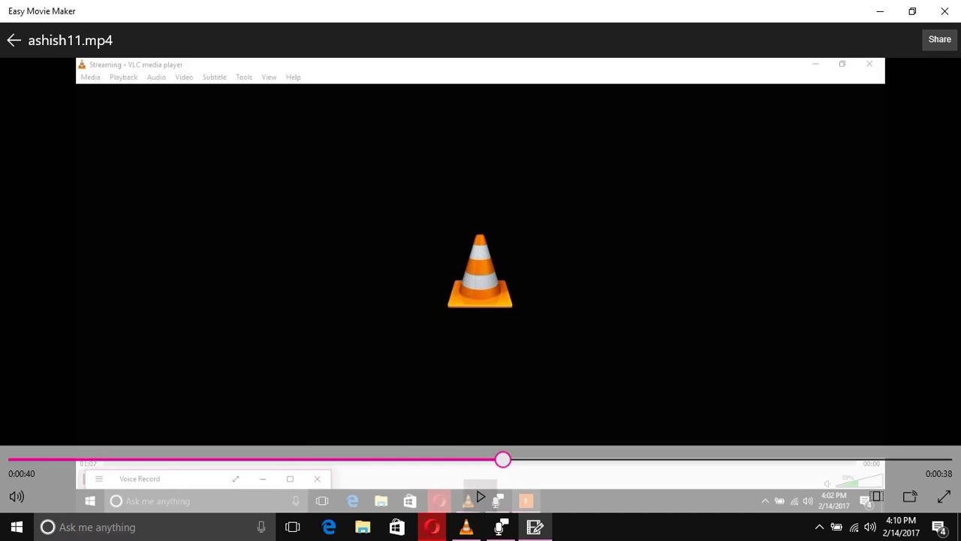
key(space)
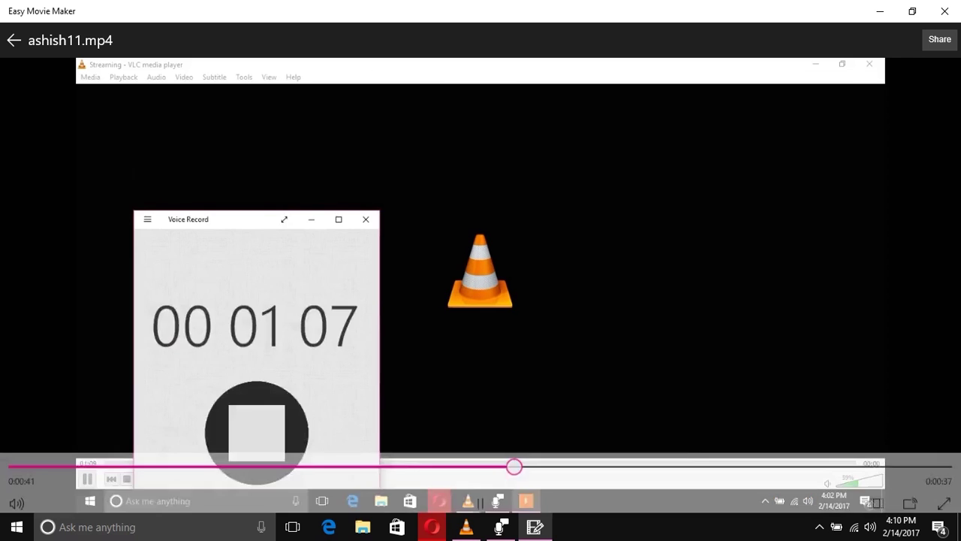
key(space)
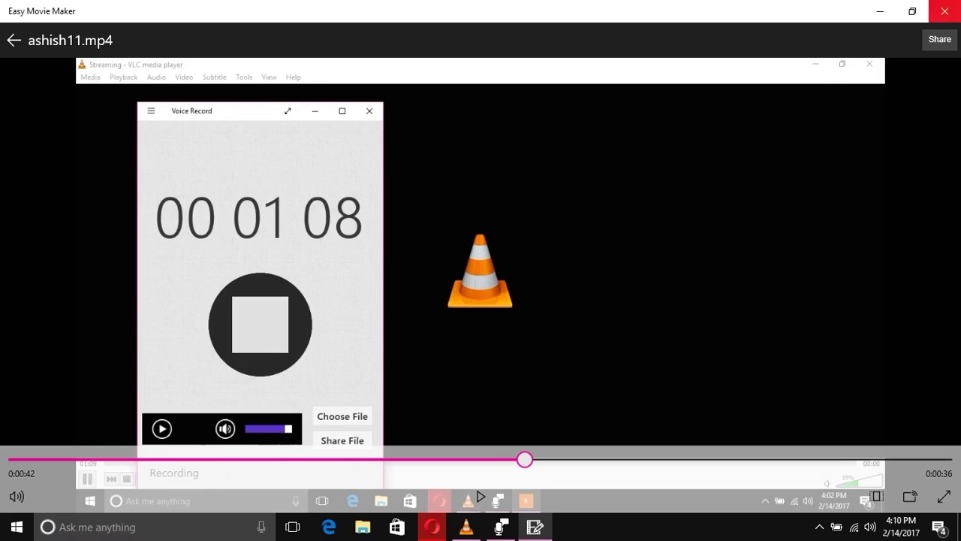
- Examine the sharing options for the exported video, including the Send to targets, and close Easy Movie Maker
click(939, 39)
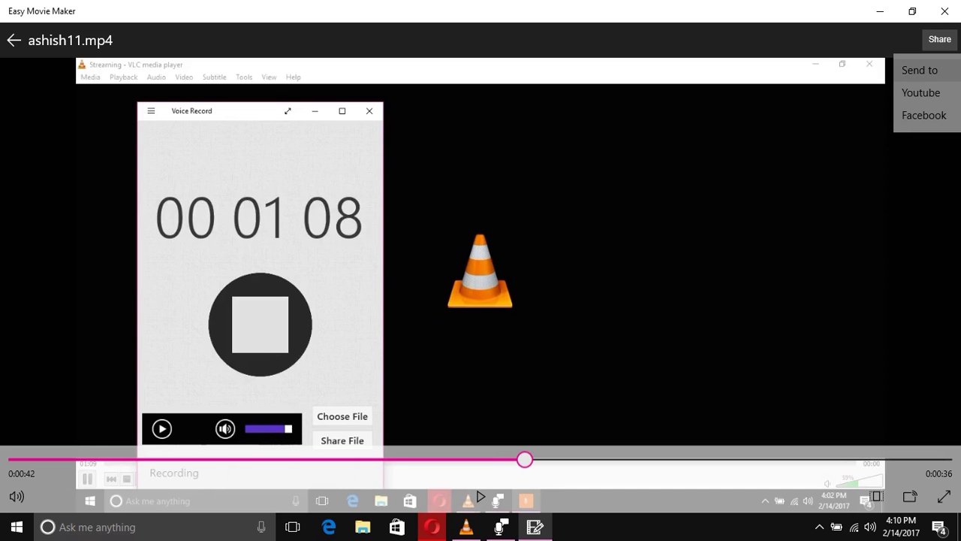
click(920, 70)
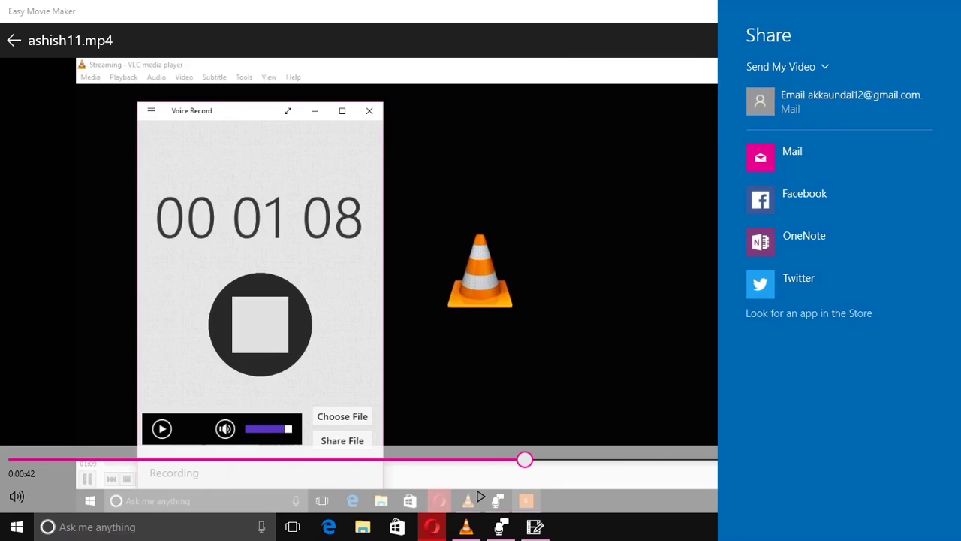
key(Escape)
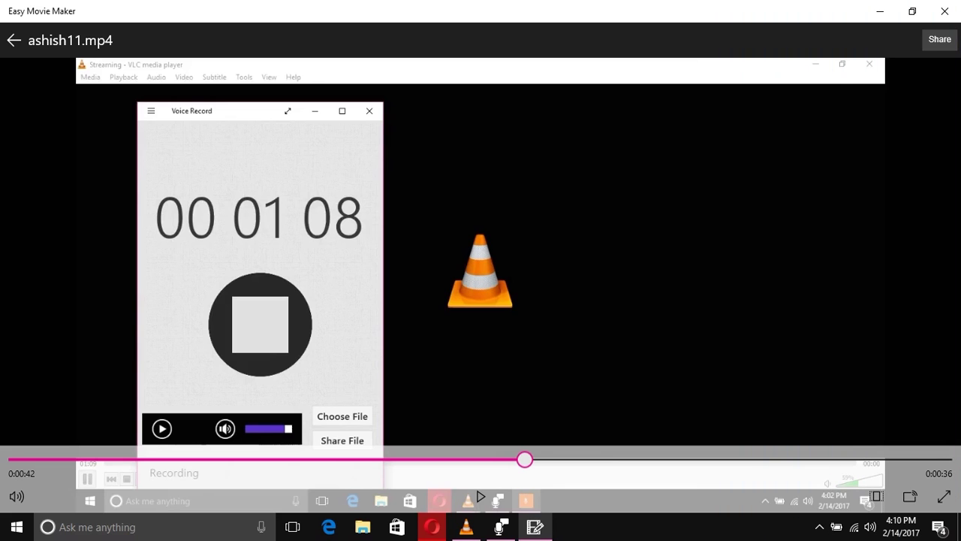
click(938, 39)
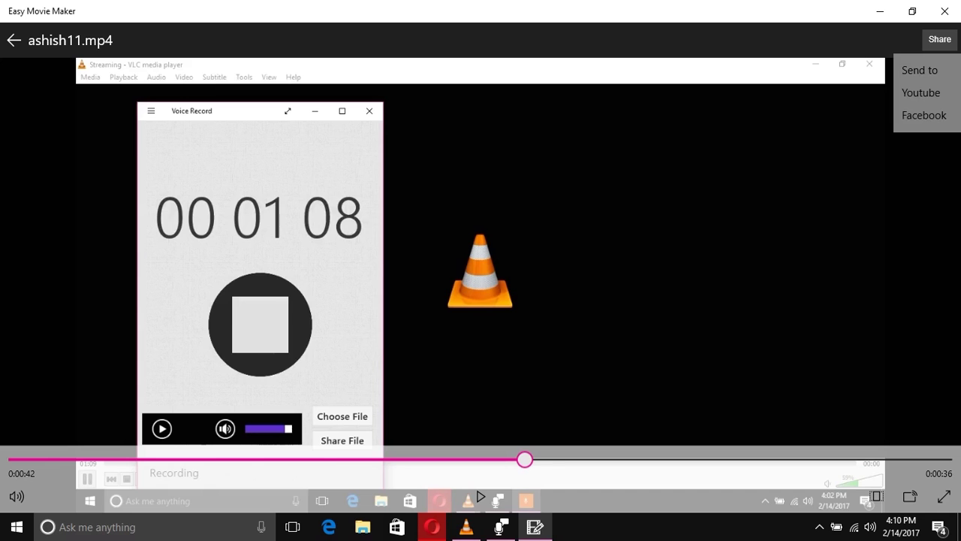
click(944, 11)
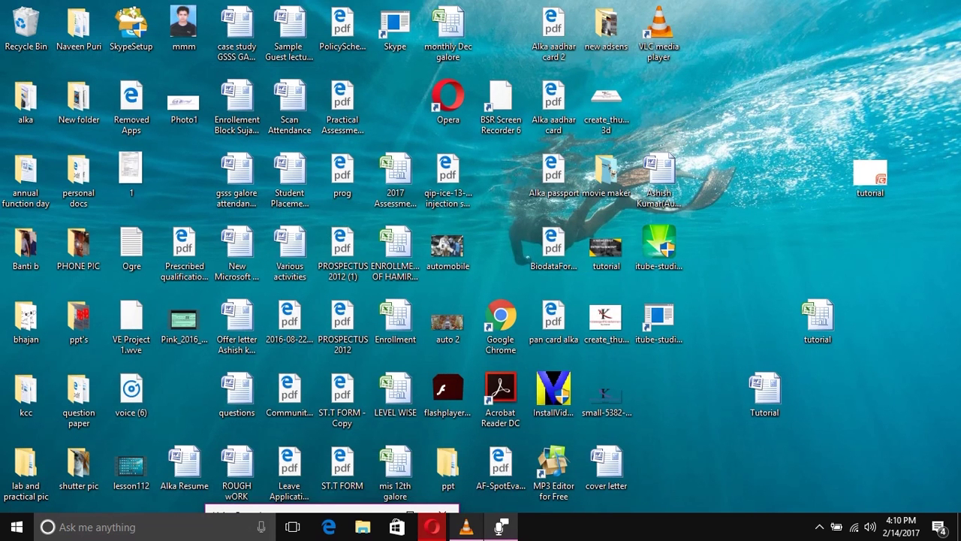
mouse_move(466, 527)
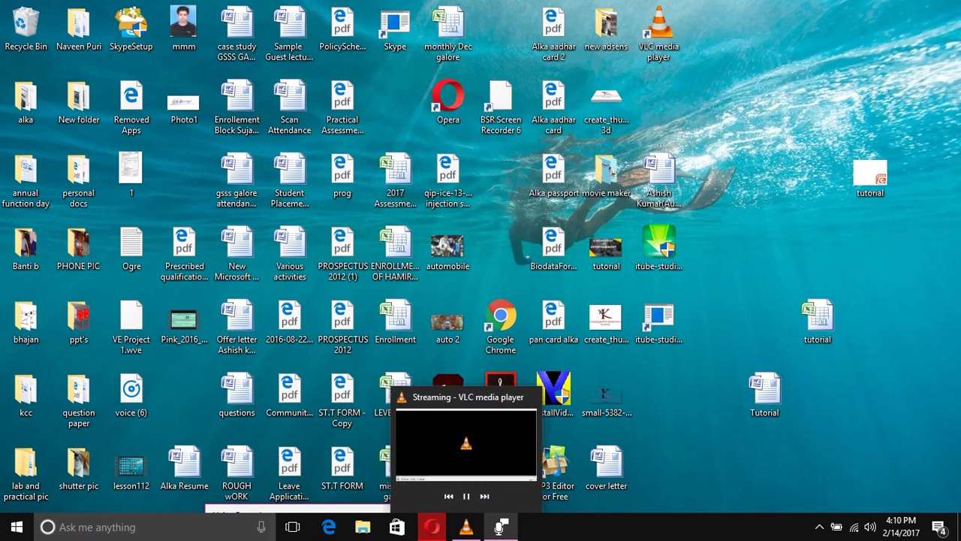
right_click(738, 128)
right_click(767, 157)
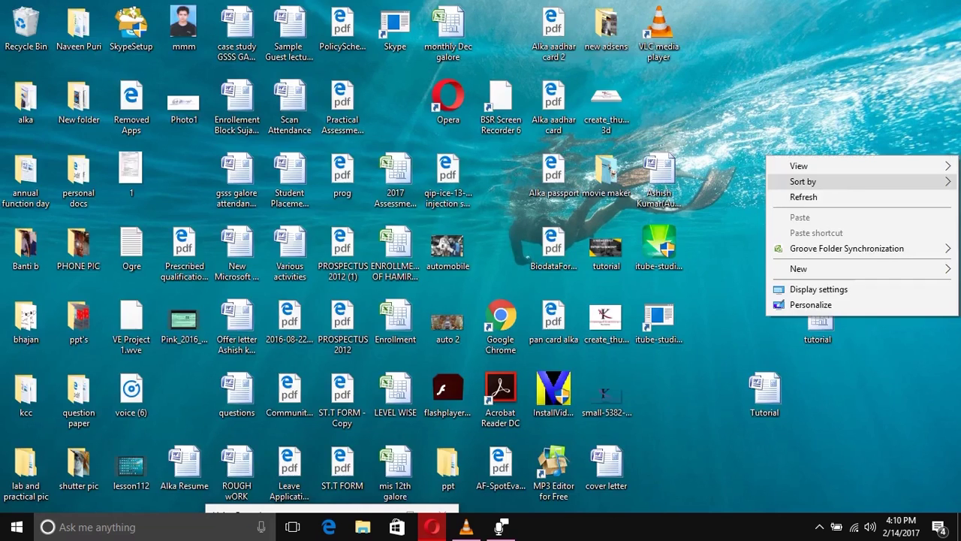